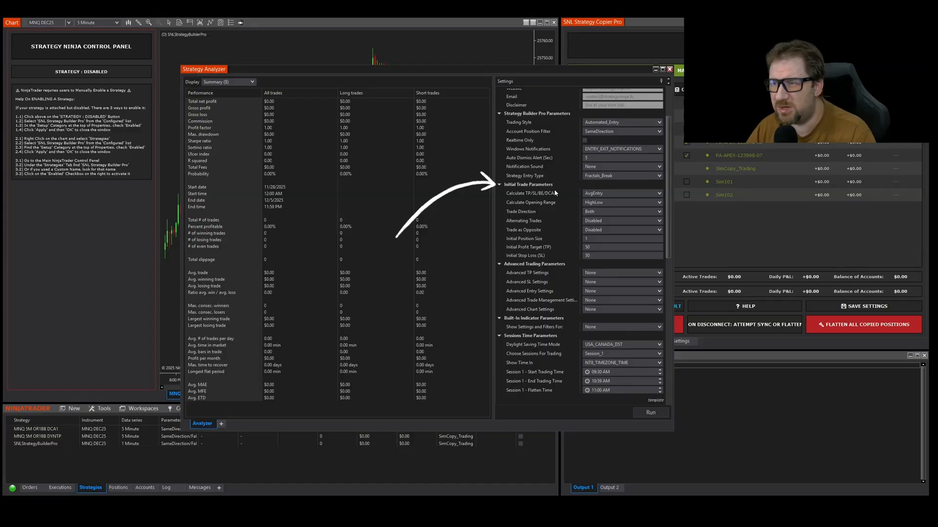
Try ClosePrice as the Calculate TP/SL/BE/DCA basis in the Initial Trade Parameters and restore it to AvgEntry.
mouse_move(560, 195)
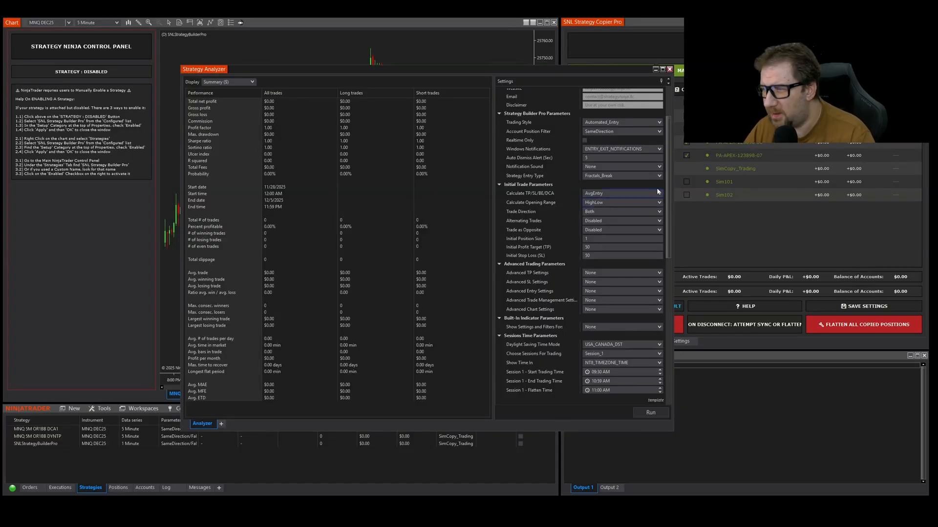
left_click_drag(668, 183, 668, 193)
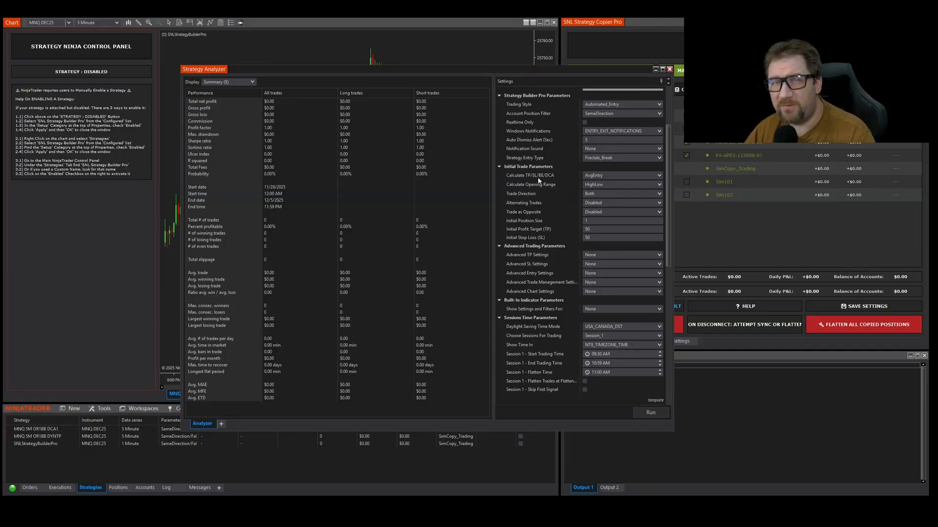
mouse_move(519, 178)
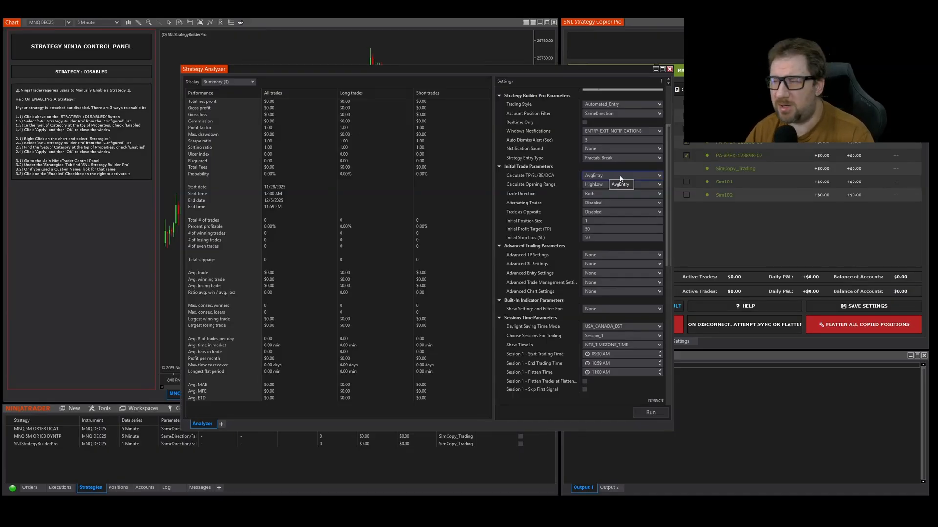
left_click(598, 177)
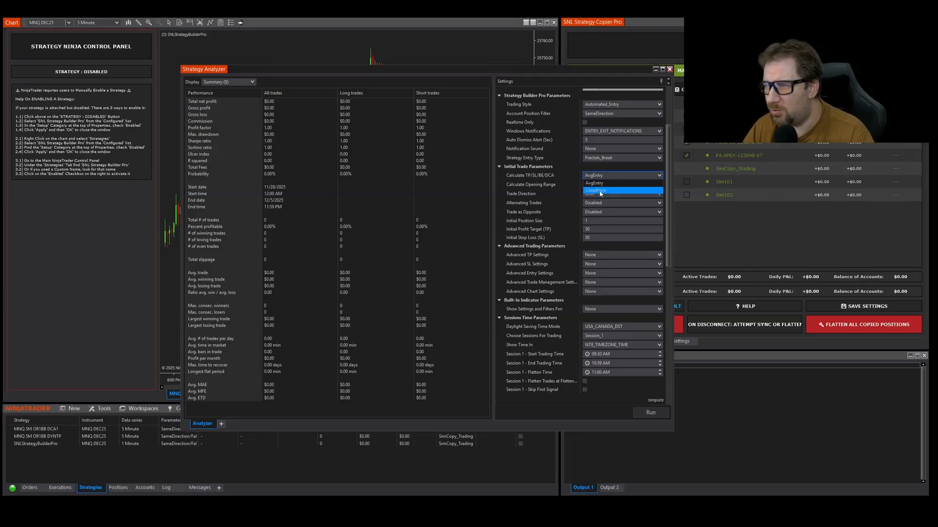
left_click(600, 190)
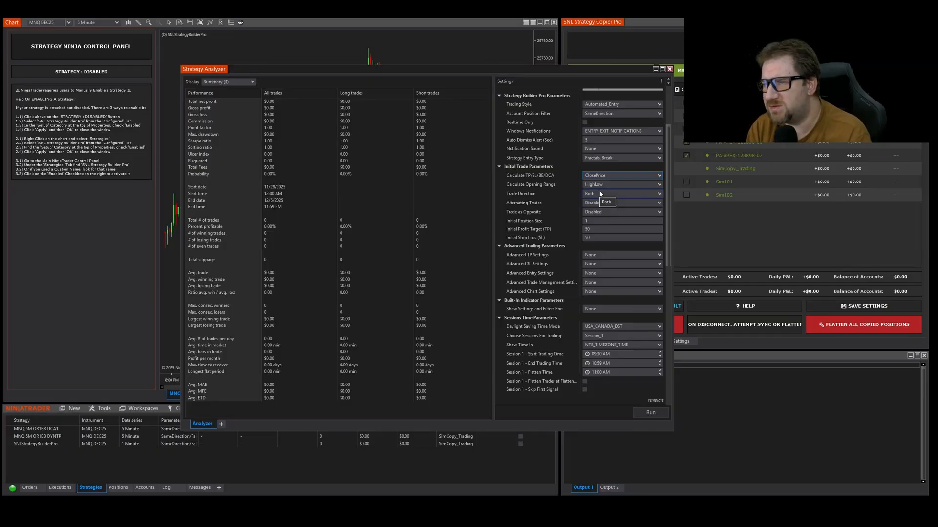
left_click(622, 177)
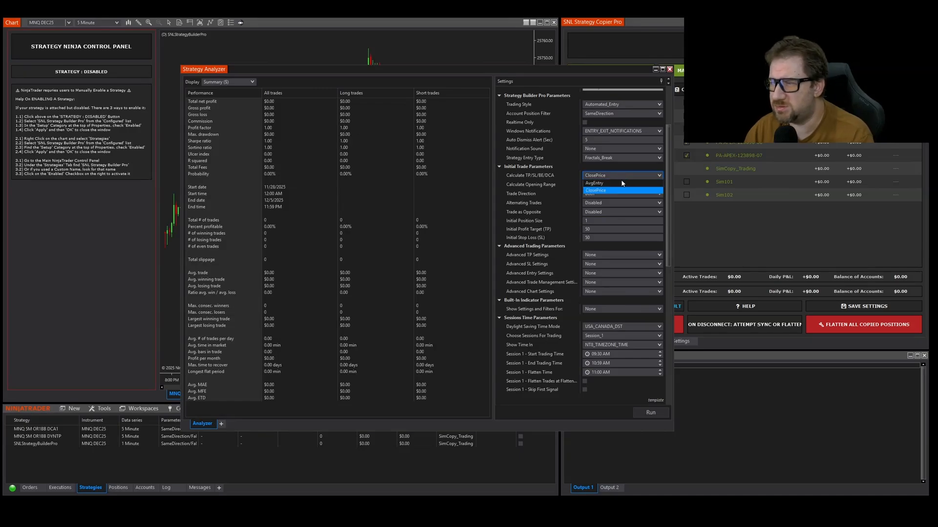
left_click(613, 191)
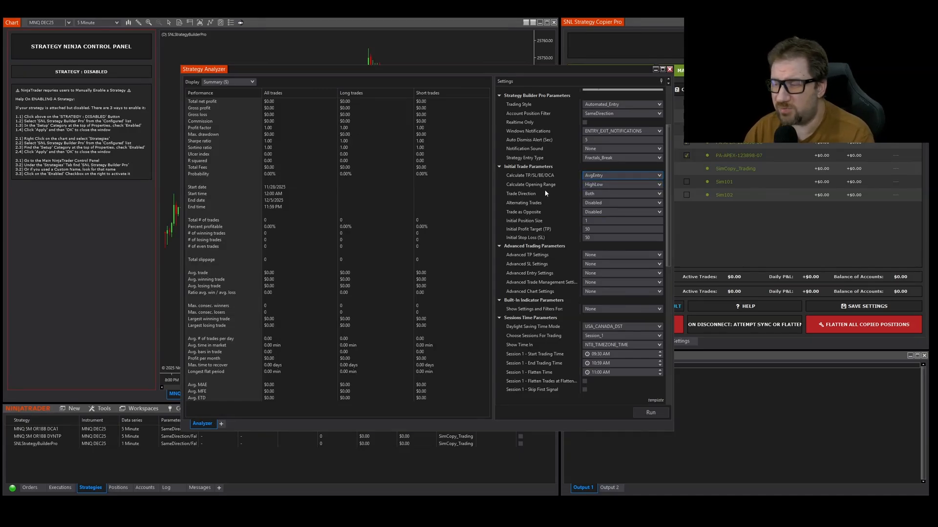
Review the Calculate Opening Range description and its options, keeping HighLow selected.
mouse_move(518, 188)
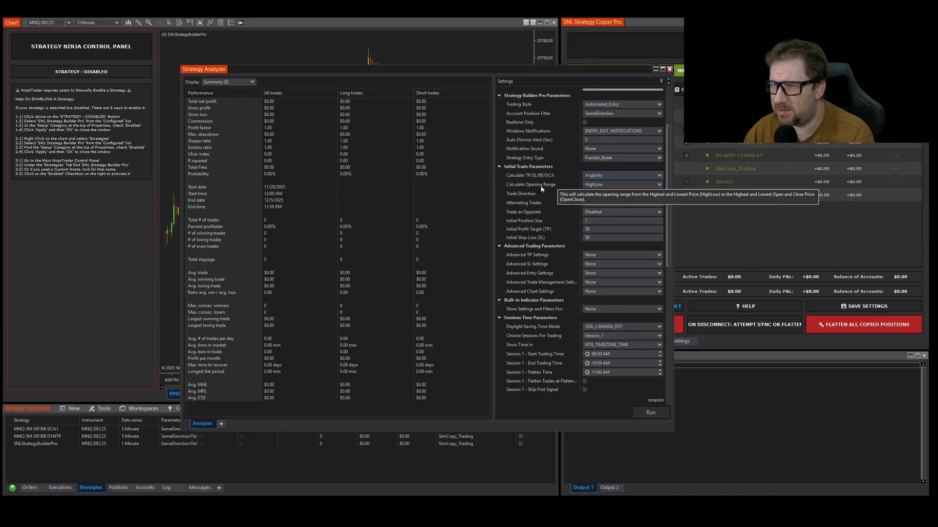
left_click(616, 187)
left_click(616, 186)
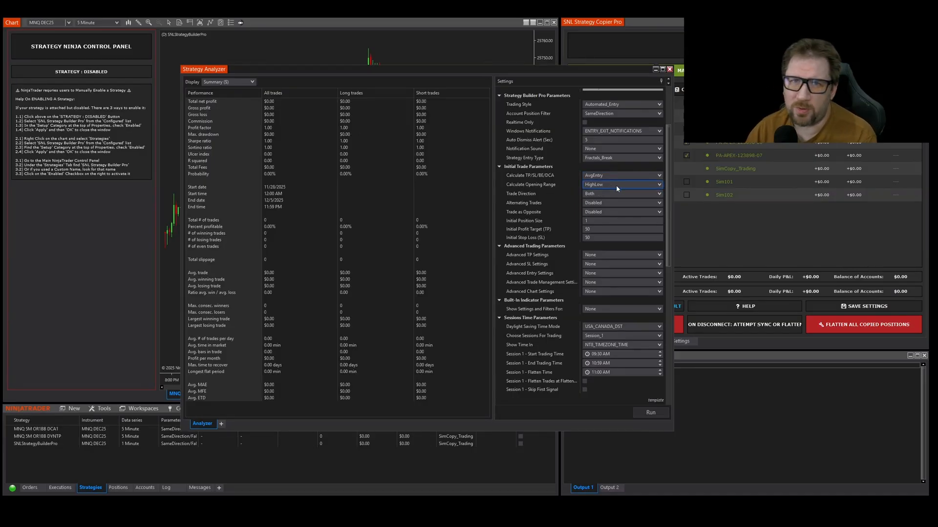
left_click(616, 186)
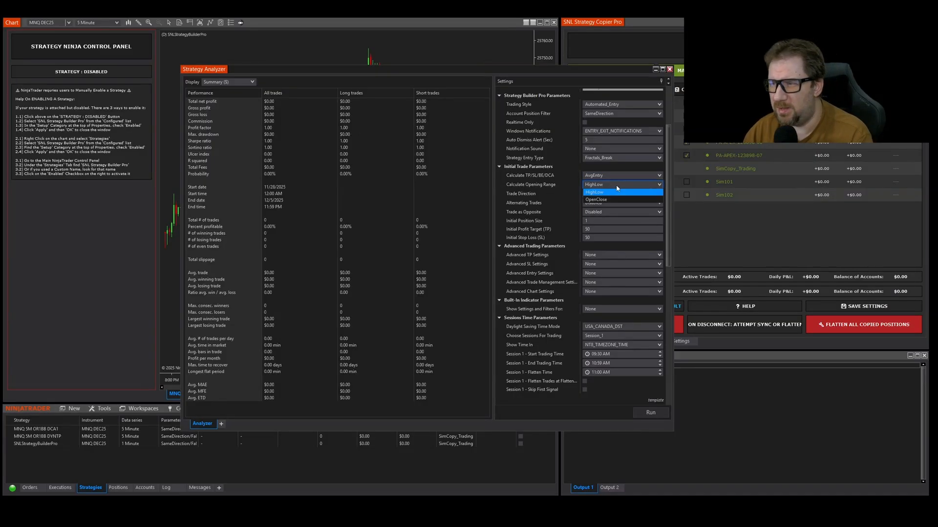
left_click(616, 185)
left_click(616, 186)
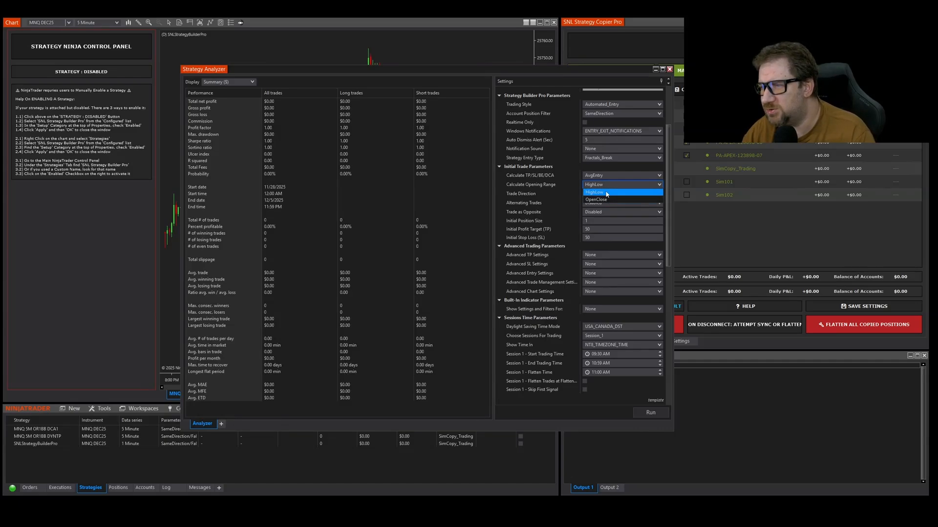
left_click(606, 192)
Review the options for Trade Direction and Alternating Trades, keeping Both and Disabled respectively.
left_click(589, 194)
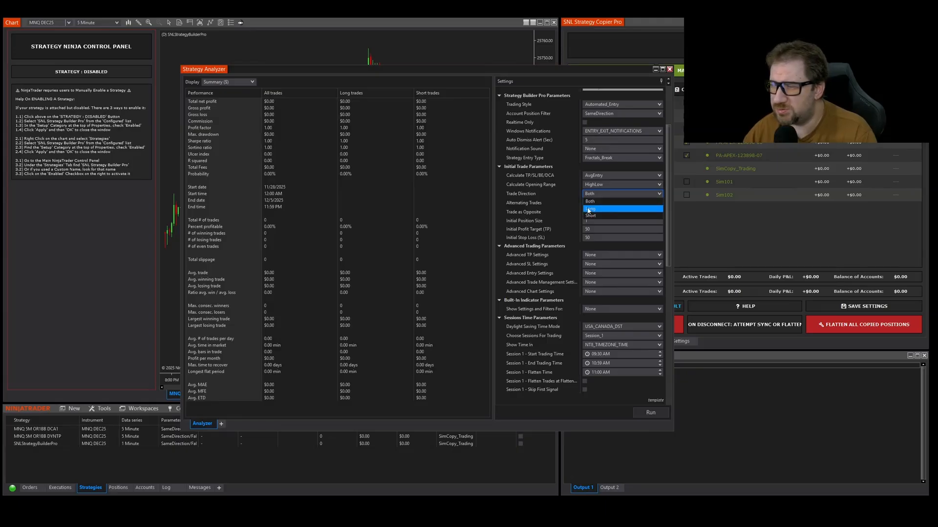
left_click(600, 202)
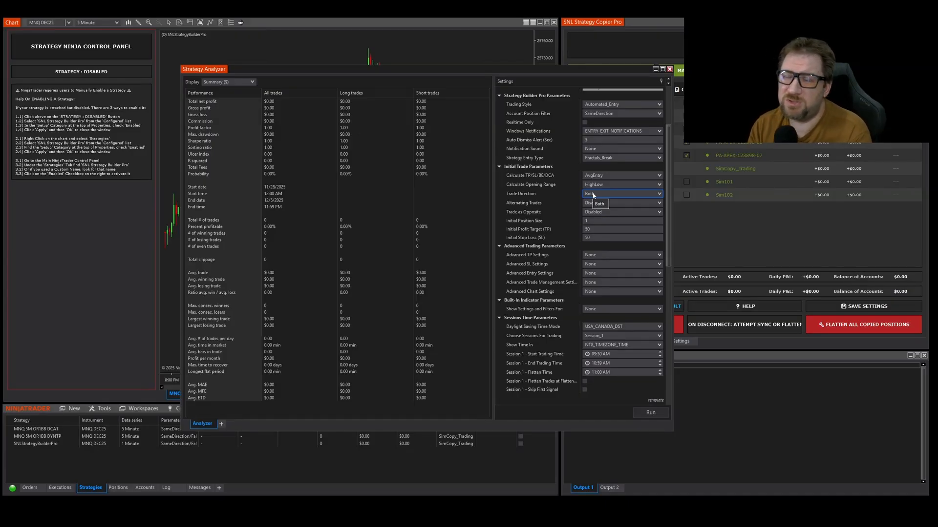
mouse_move(526, 208)
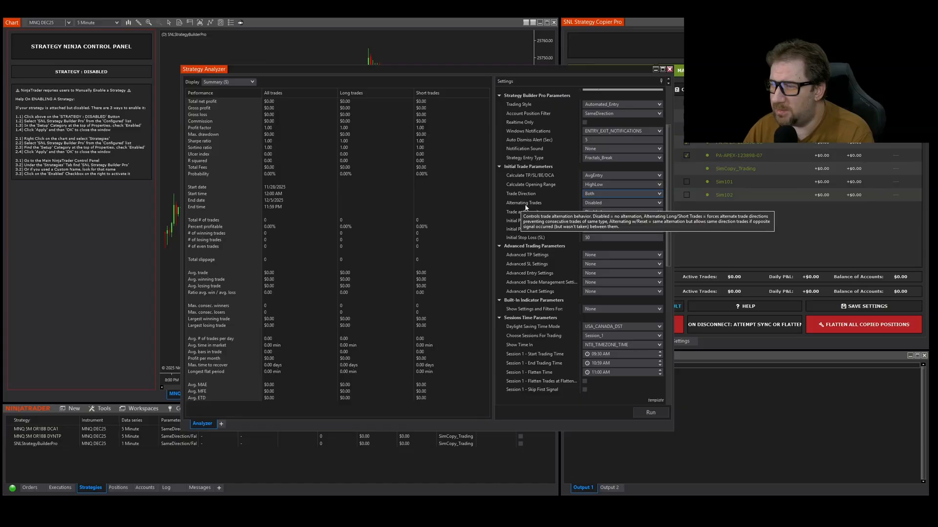
left_click(612, 203)
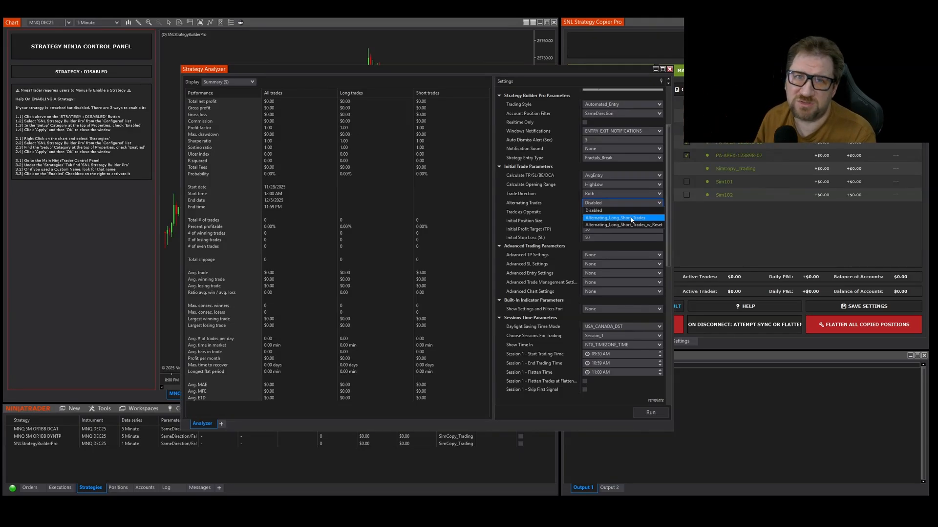
left_click(599, 210)
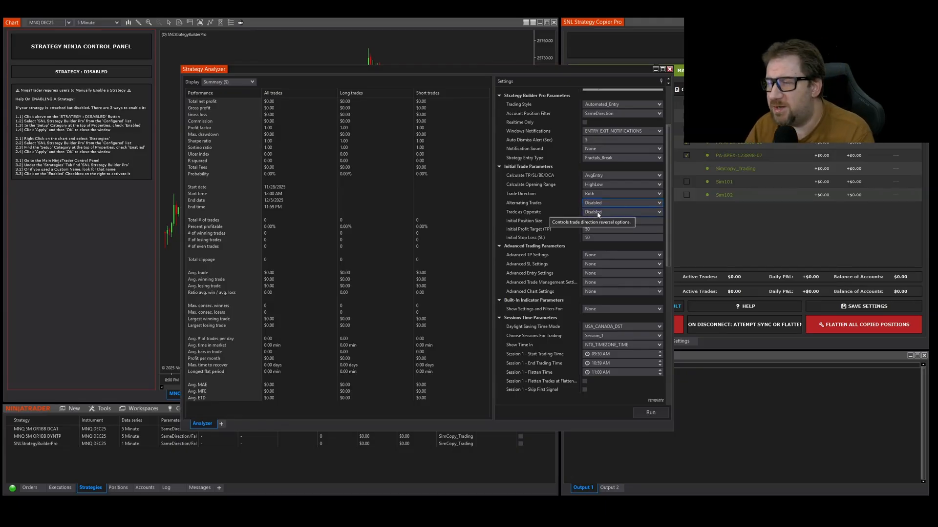
Review the Trade as Opposite options for reversing long and short trades, keeping Disabled selected.
left_click(599, 212)
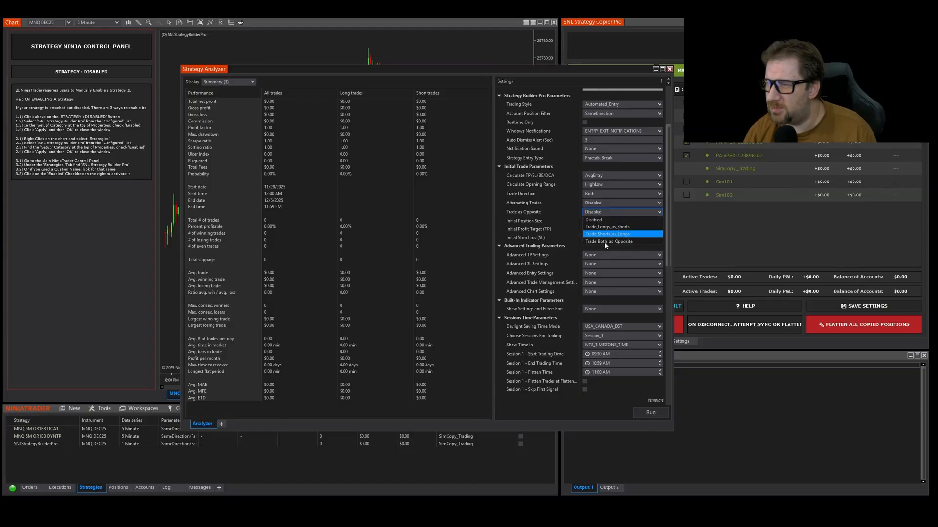
left_click(598, 219)
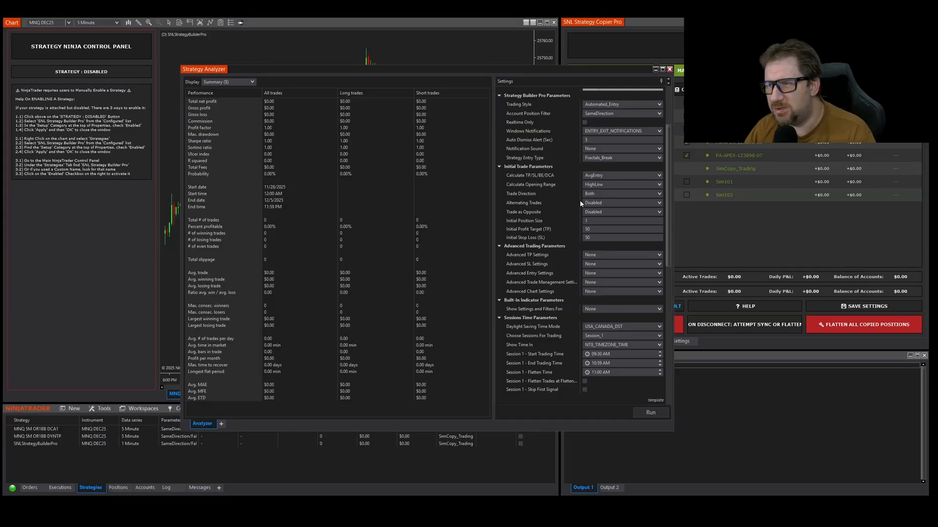
left_click(603, 213)
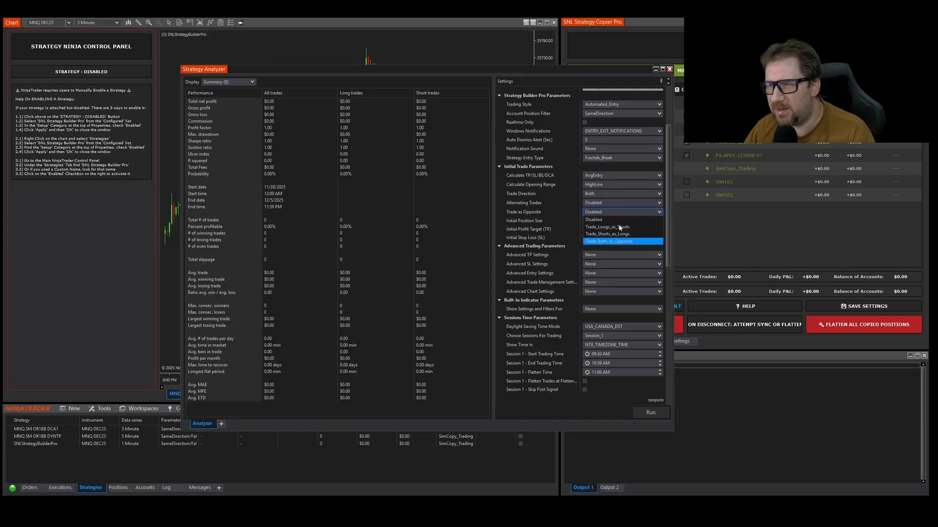
key("Up")
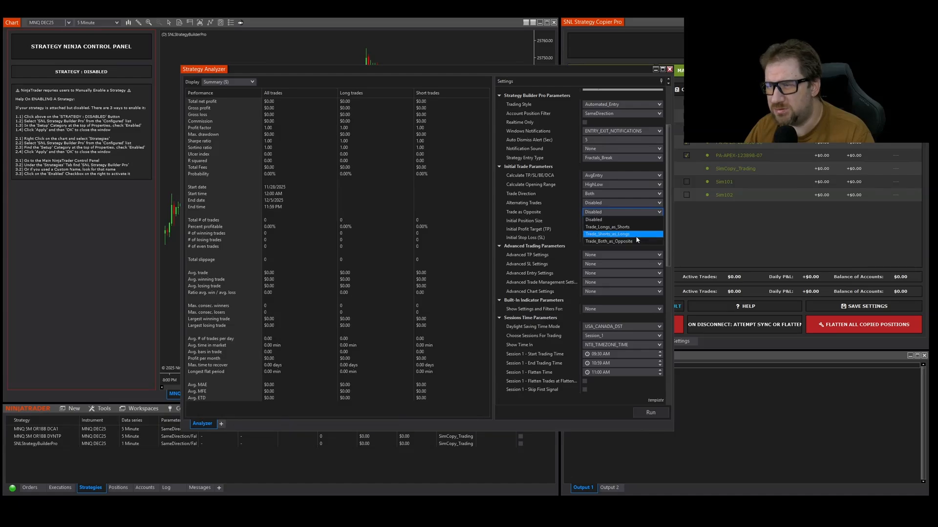
left_click(367, 132)
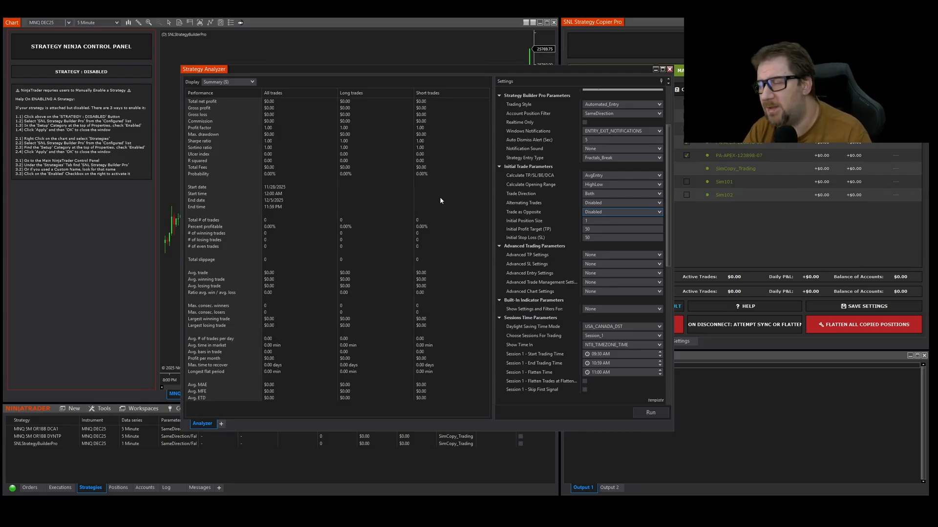
left_click(616, 212)
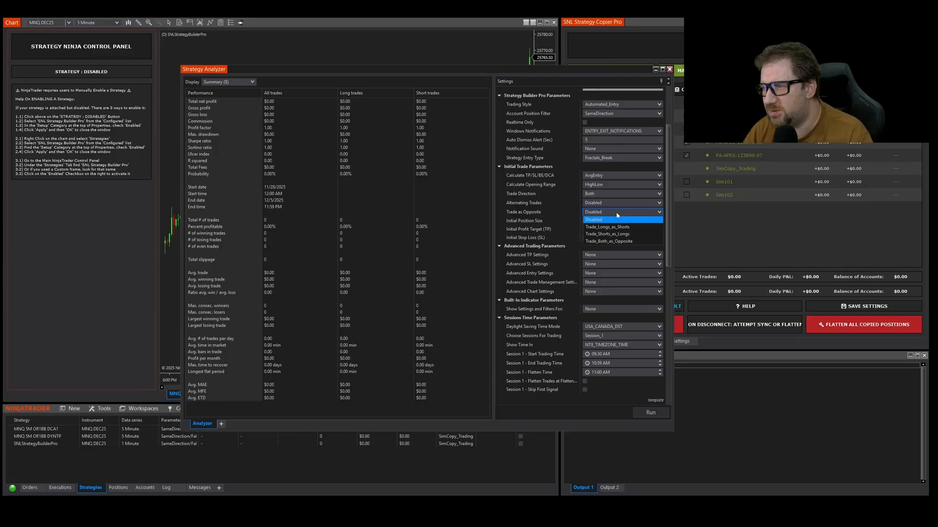
left_click(616, 212)
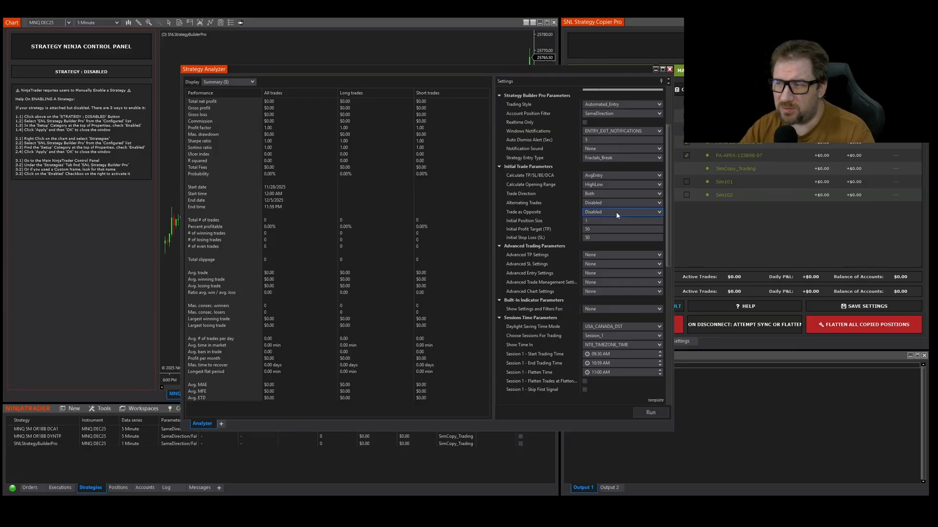
Examine the Initial Position Size, Initial Profit Target (TP) and Initial Stop Loss (SL) parameters.
mouse_move(531, 224)
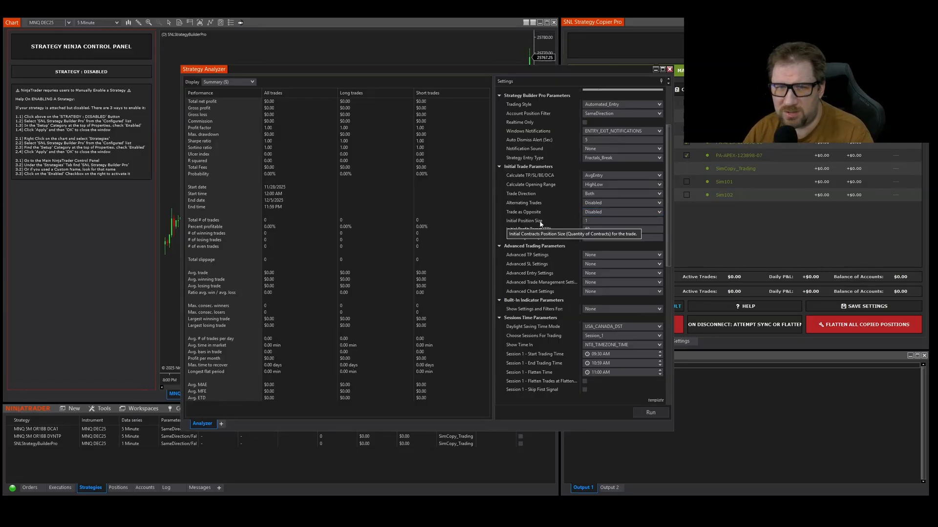
left_click(629, 223)
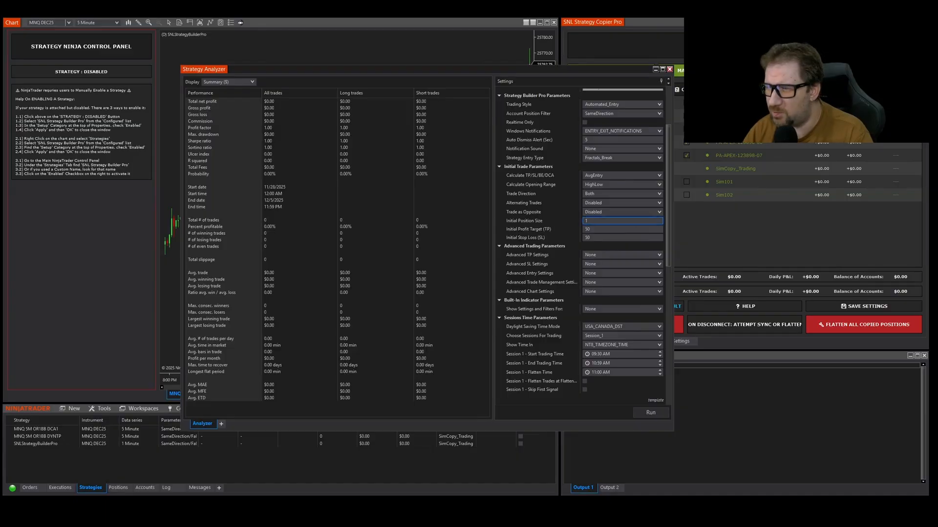
scroll(526, 215, "down", 1)
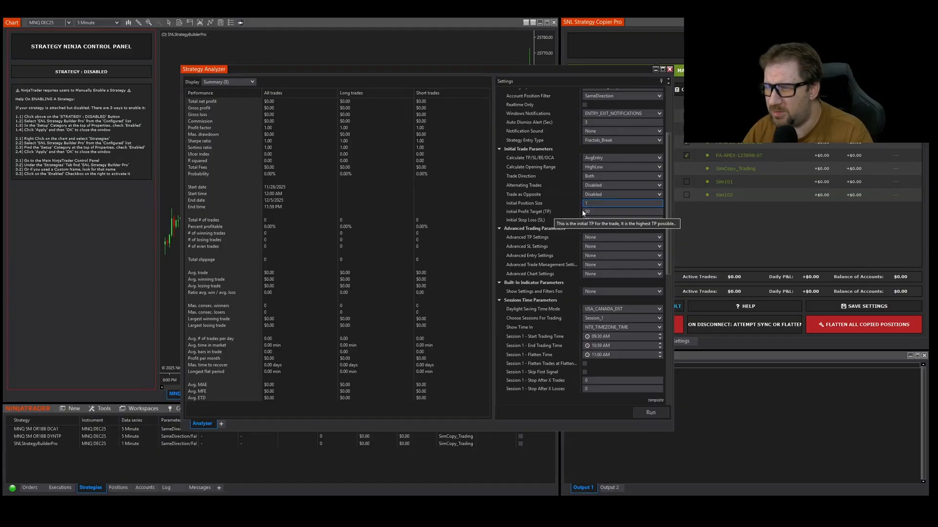
key("Tab")
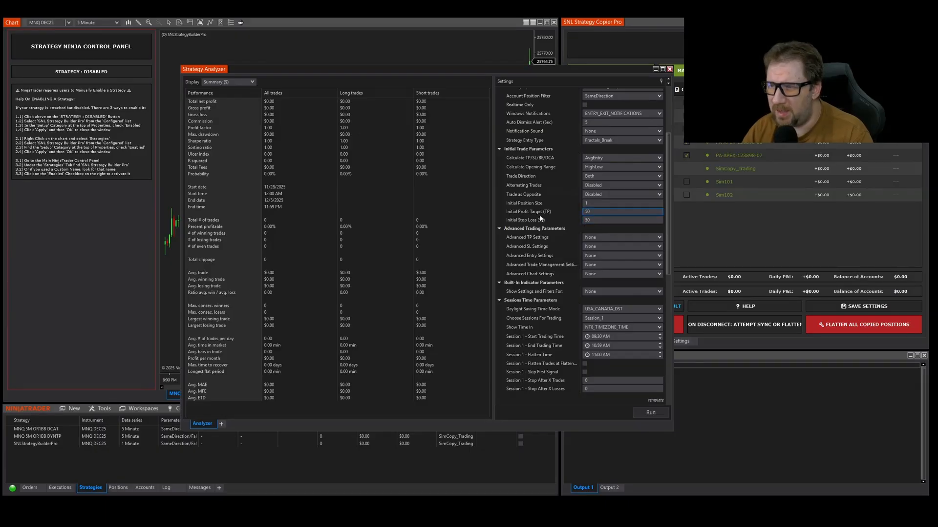
left_click(506, 211)
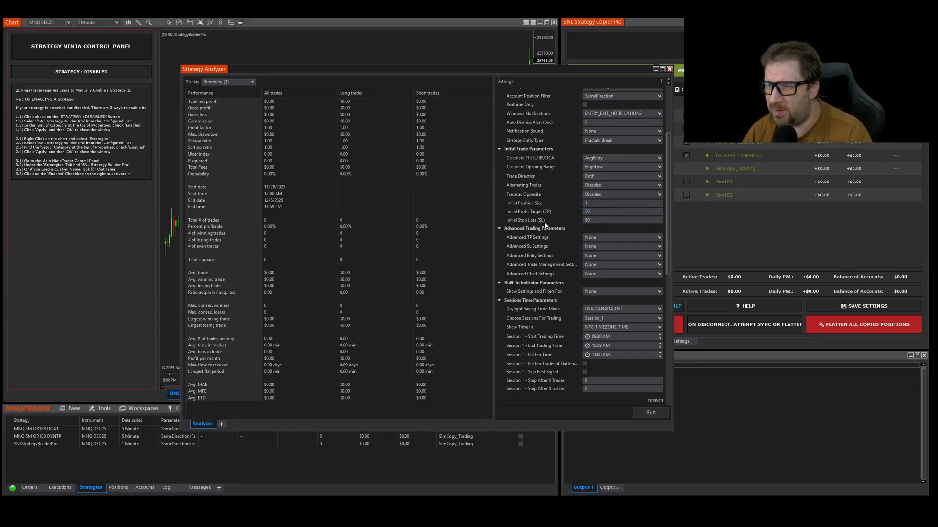
left_click(591, 211)
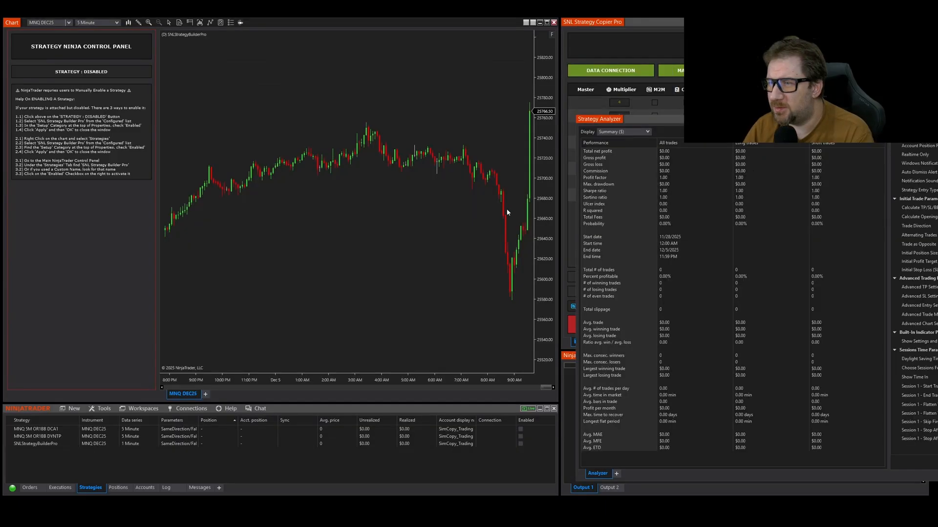
Examine the latest candles on the MNQ DEC25 chart and bring the Strategy Analyzer window back over it.
scroll(506, 209, "down", 3)
left_click_drag(504, 380, 330, 332)
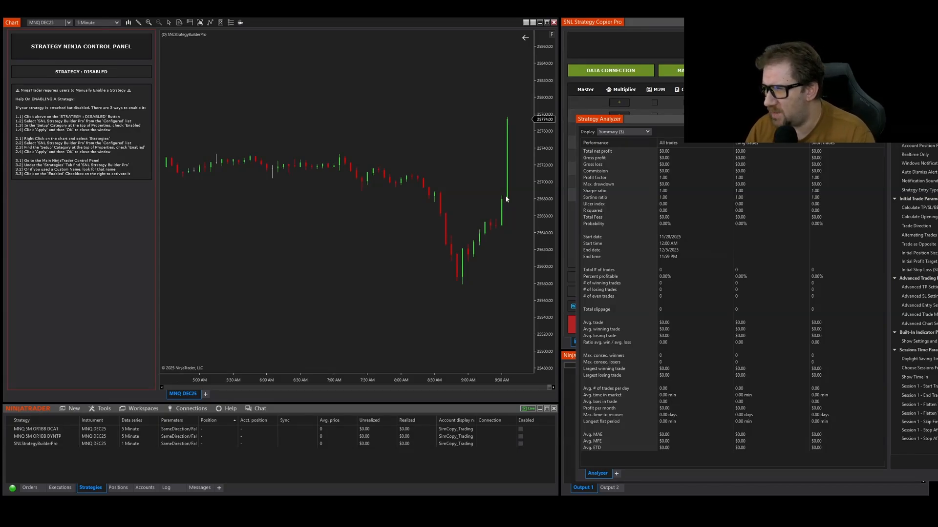
left_click_drag(933, 122, 576, 72)
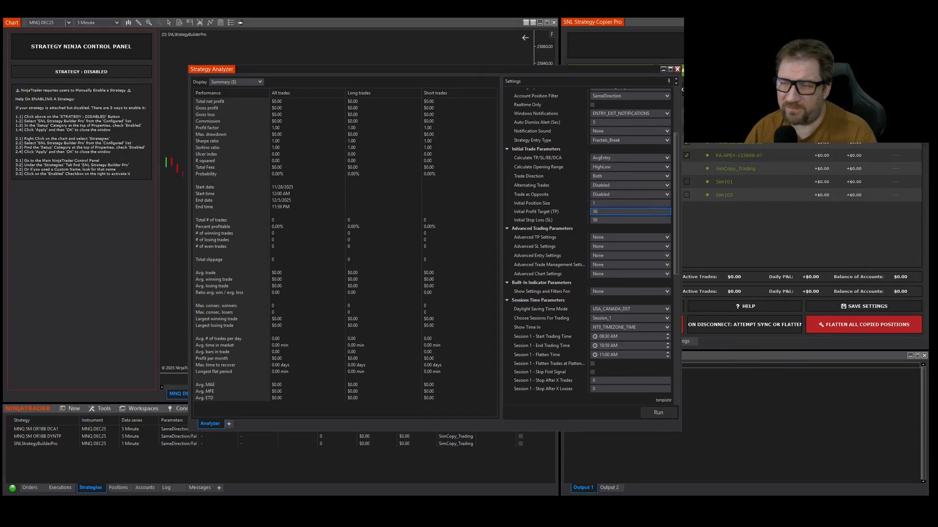
Recheck the initial stop loss and profit target fields and move the Strategy Analyzer window slightly lower.
key("Tab")
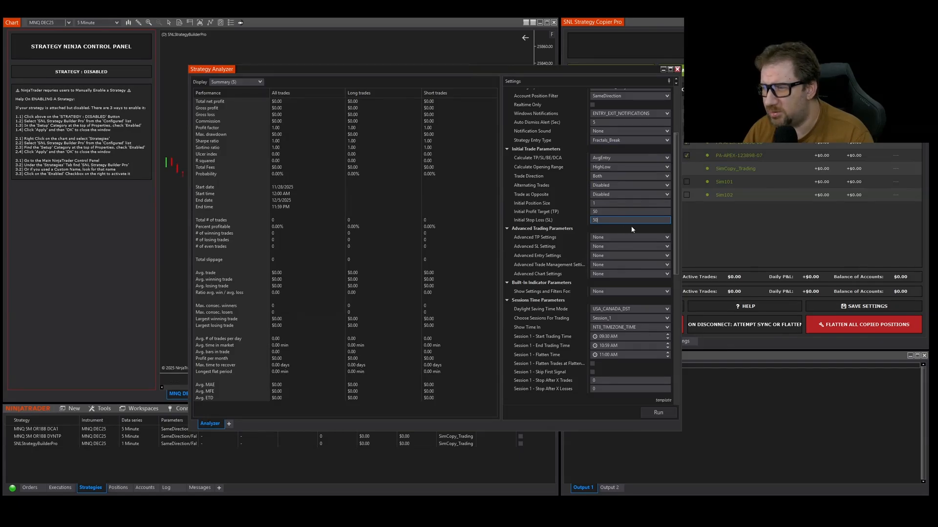
key("shift+Tab")
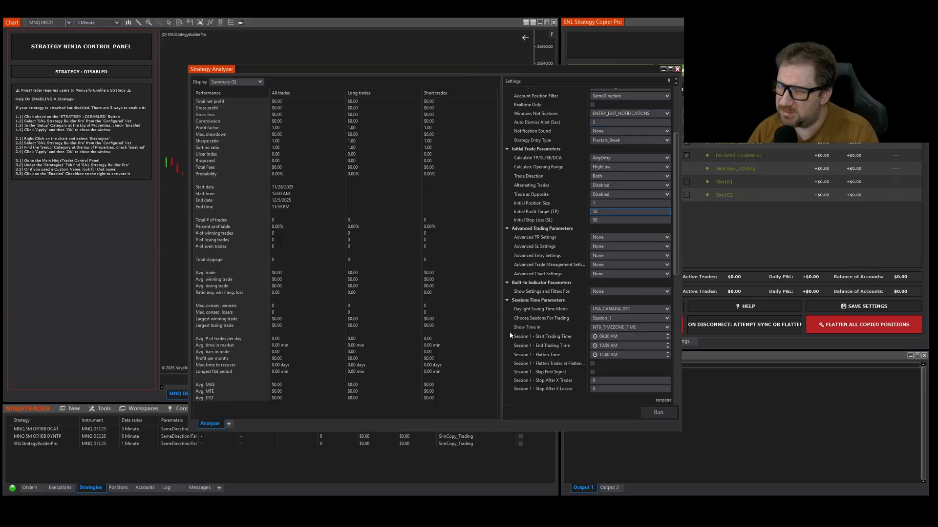
mouse_move(515, 337)
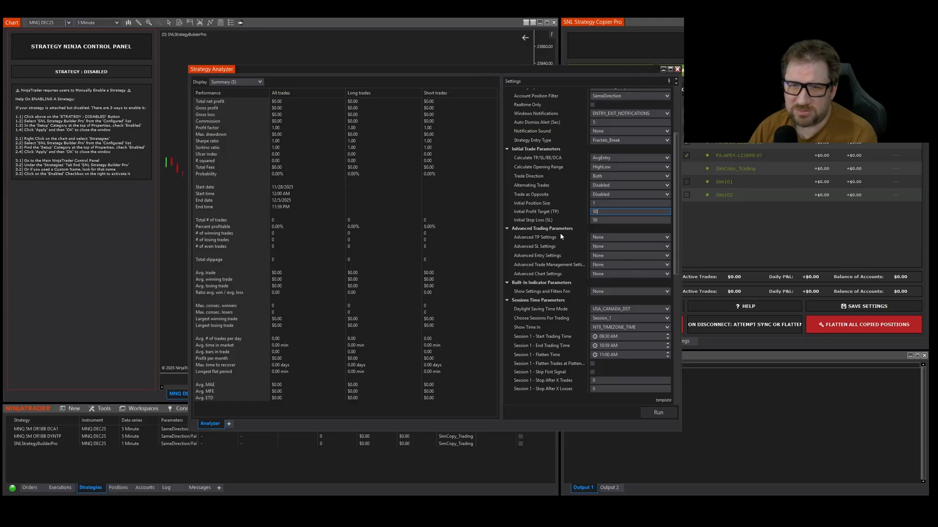
mouse_move(273, 71)
left_mouse_down()
mouse_move(608, 148)
mouse_move(273, 89)
left_mouse_up()
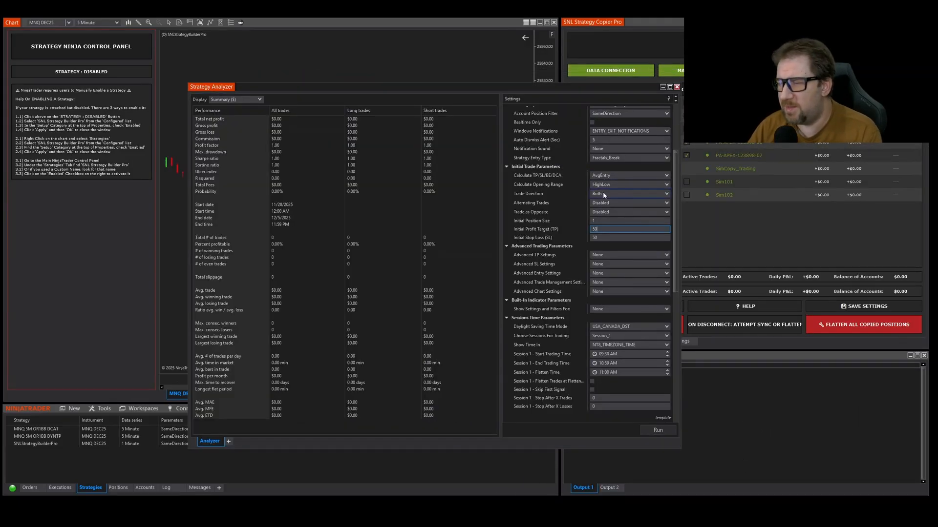
Examine the Session 1 start, end and flatten times and the Opening Range X Bars parameter under Sessions Time Parameters.
scroll(630, 283, "down", 6)
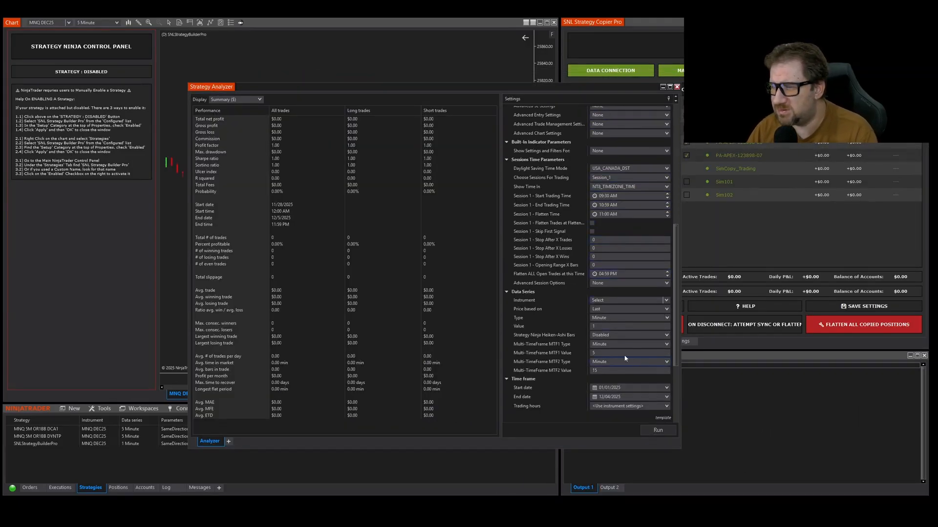
scroll(616, 343, "up", 1)
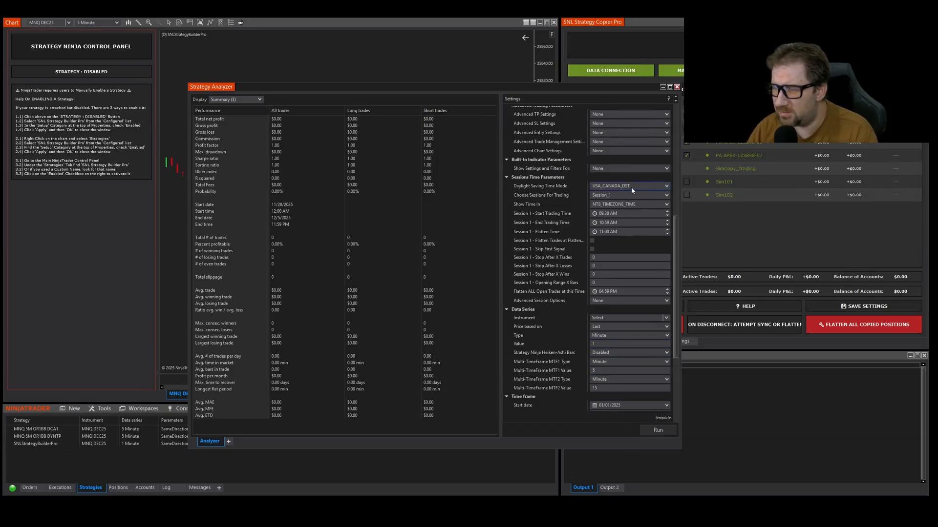
left_click(619, 214)
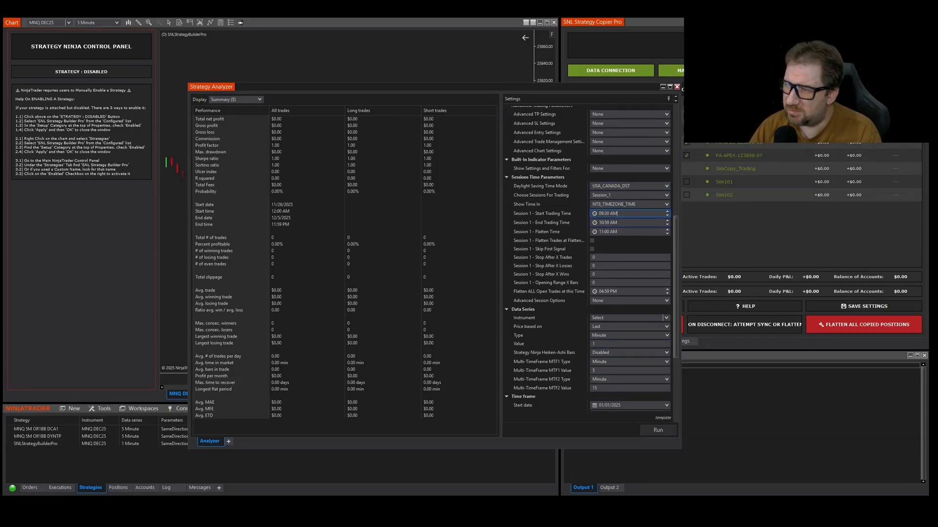
left_click(619, 222)
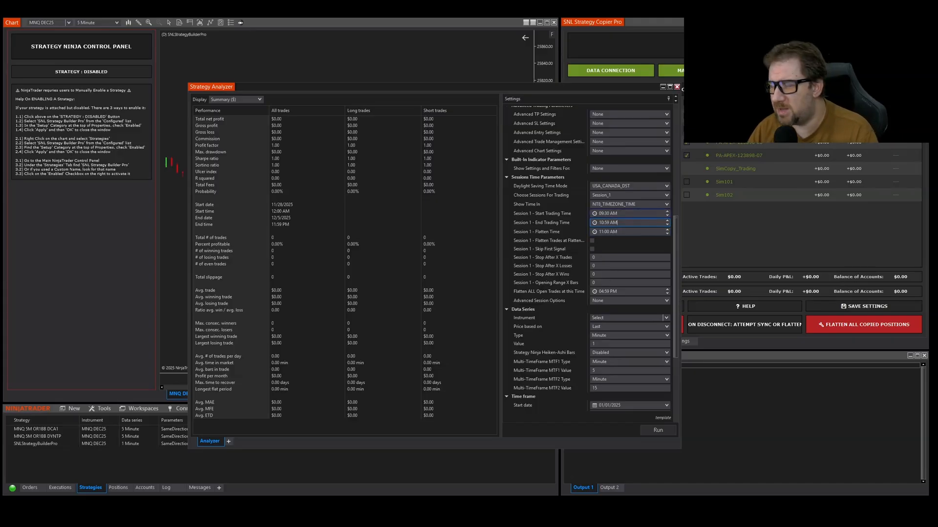
left_click(619, 213)
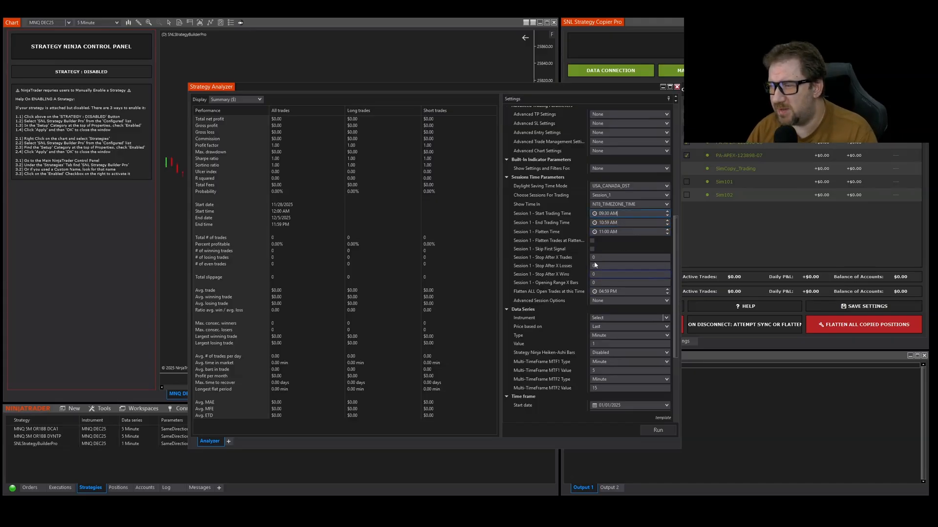
left_click(596, 283)
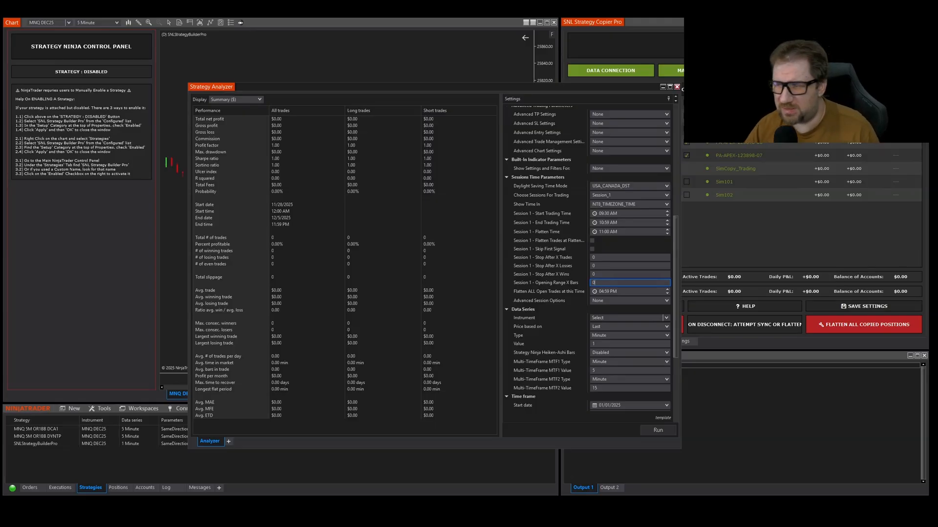
Look over the full list of strategy settings, from the General section through Initial Trade Parameters to Order properties.
scroll(615, 284, "up", 2)
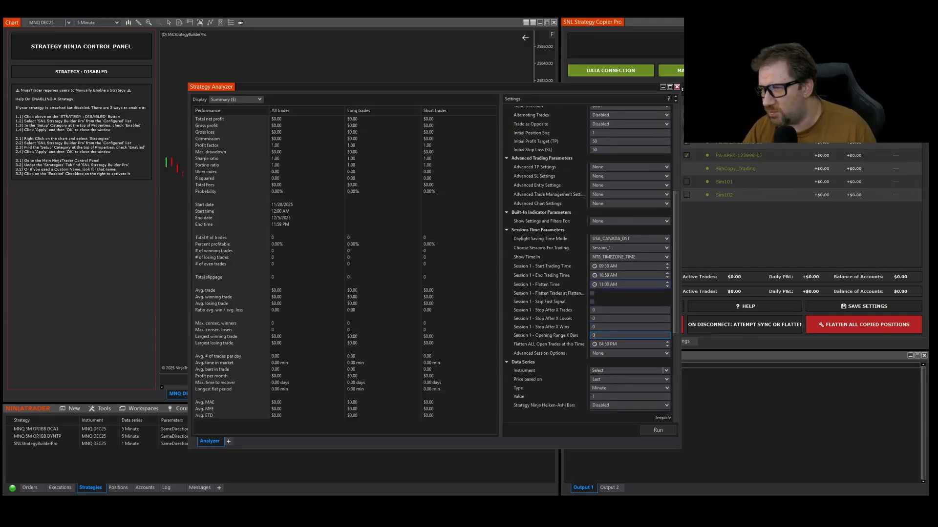
left_click_drag(674, 309, 673, 261)
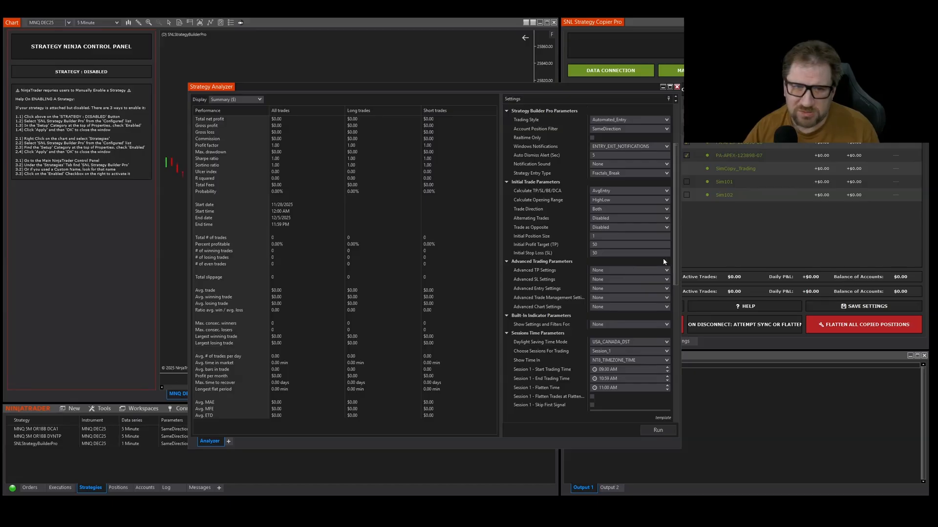
scroll(632, 275, "down", 3)
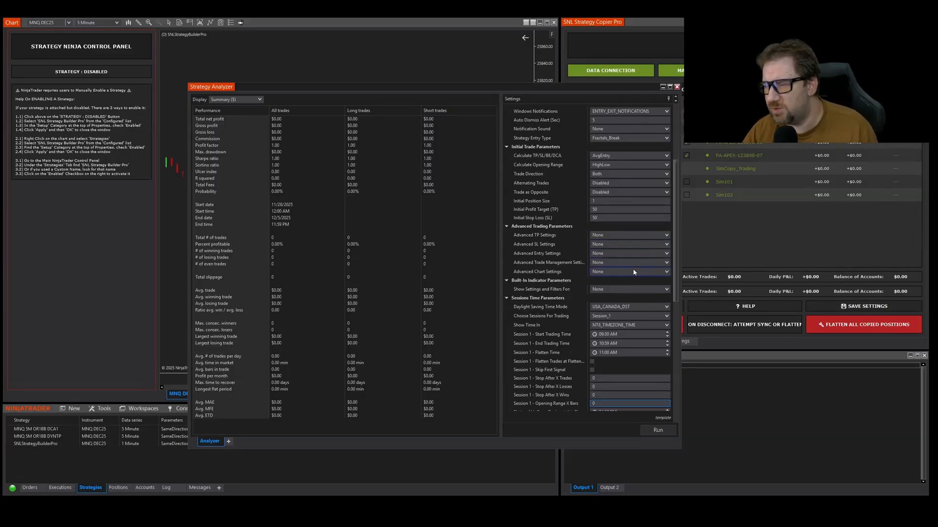
scroll(616, 310, "up", 6)
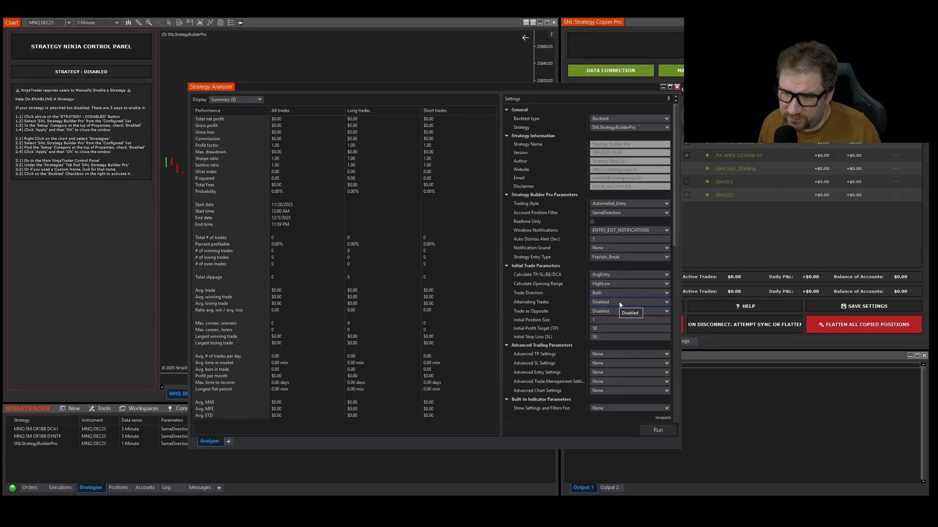
scroll(619, 303, "down", 7)
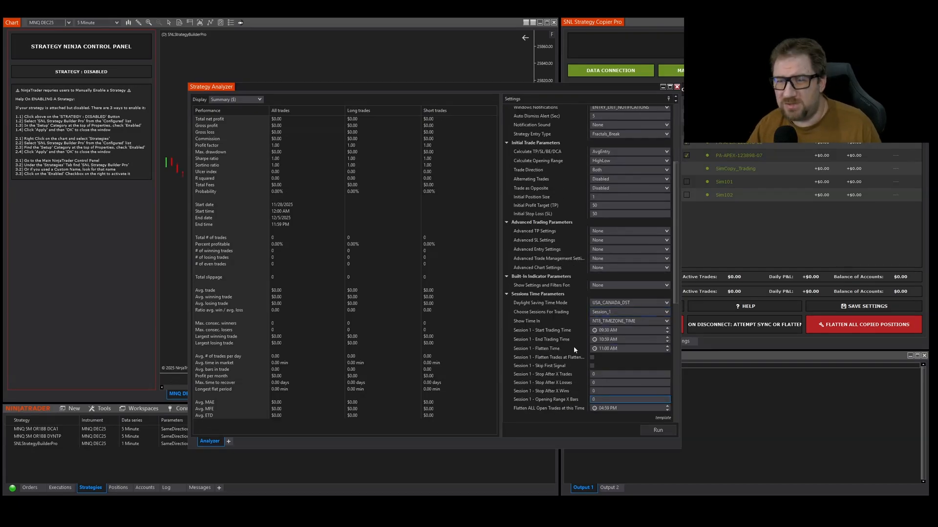
scroll(614, 186, "up", 4)
scroll(615, 186, "up", 3)
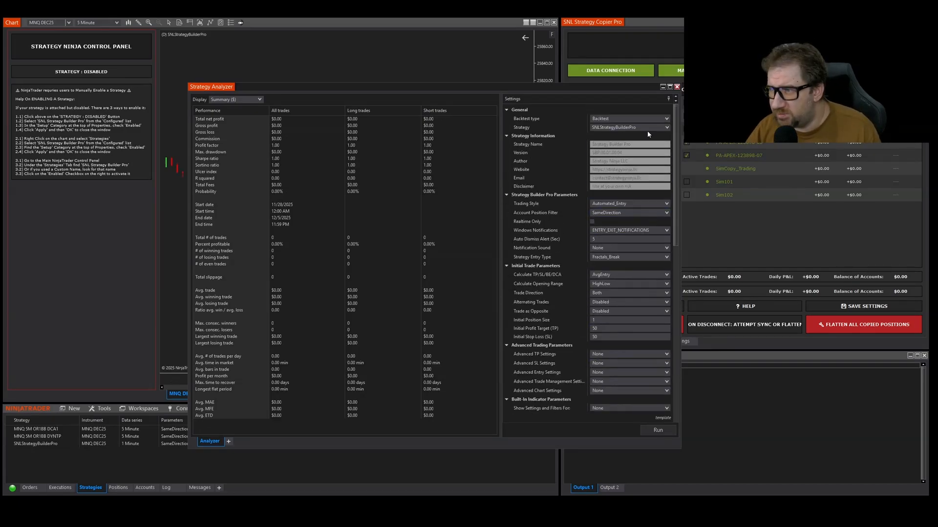
scroll(667, 394, "down", 10)
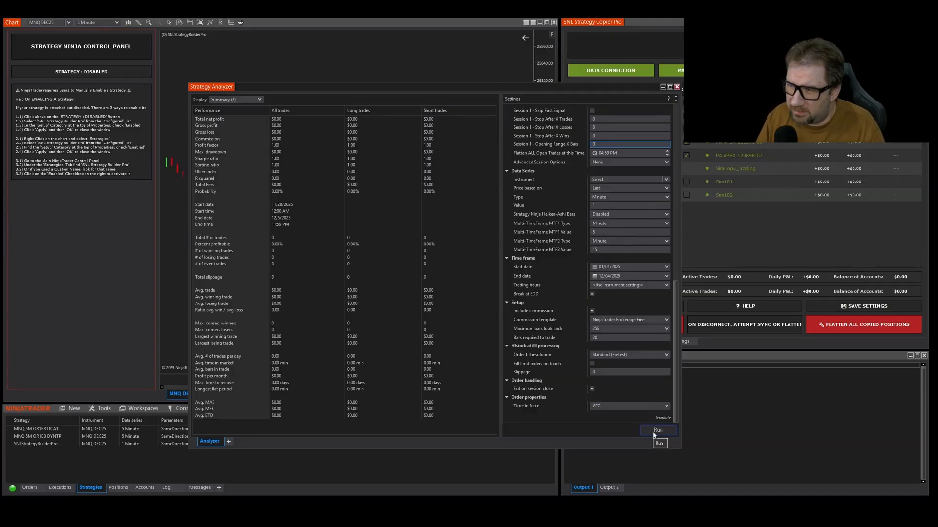
left_click_drag(676, 356, 679, 181)
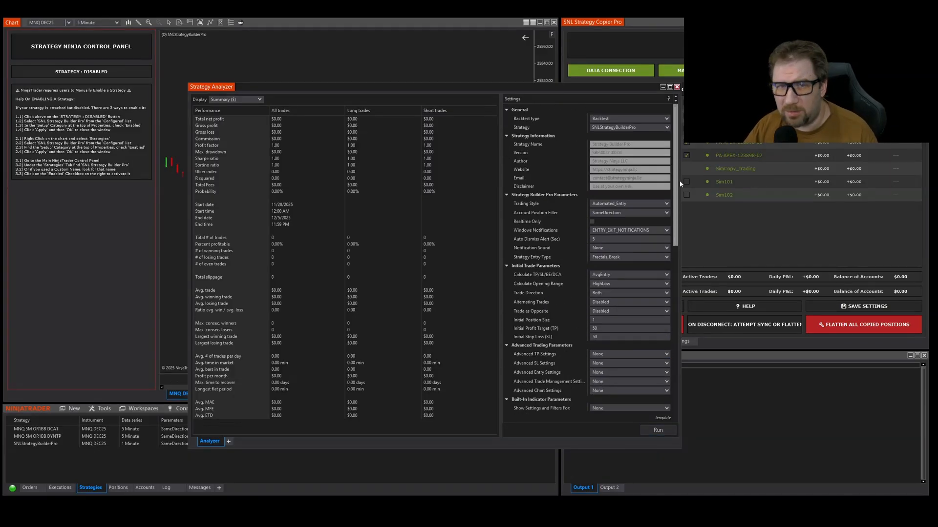
left_click_drag(686, 216, 685, 168)
Set the Data Series instrument to MNQ DEC25 for the backtest.
left_click_drag(674, 234, 675, 371)
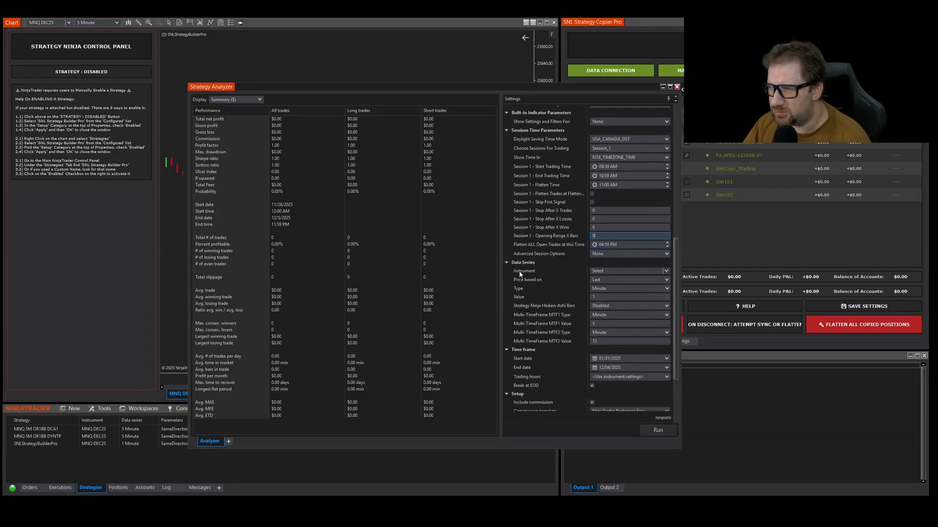
left_click_drag(677, 277, 685, 352)
left_click(665, 182)
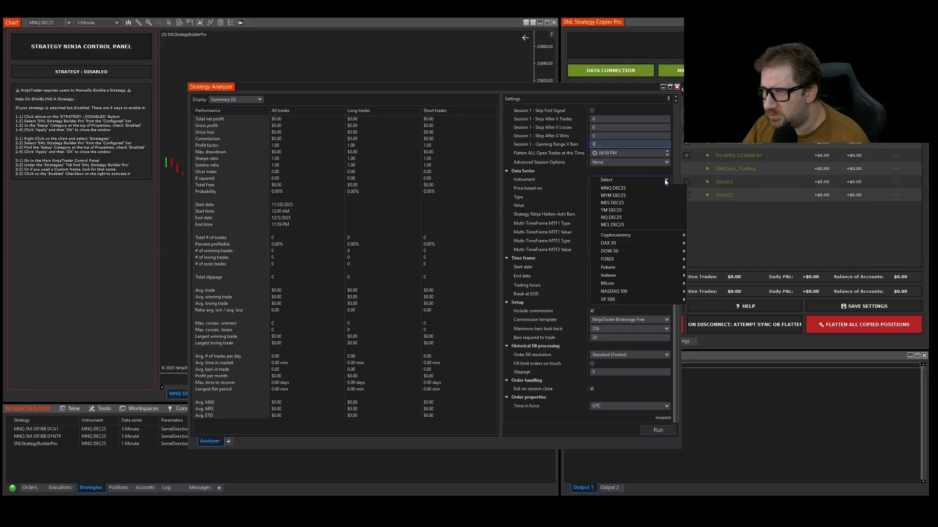
left_click(631, 191)
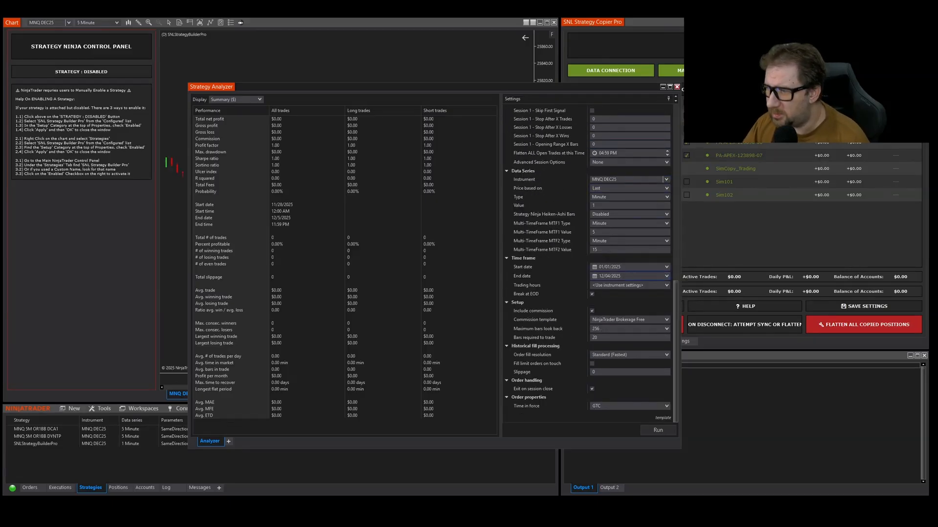
Set the backtest time frame to start on 12/01/2025 and end on 12/05/2025.
left_click(553, 260)
type("12/")
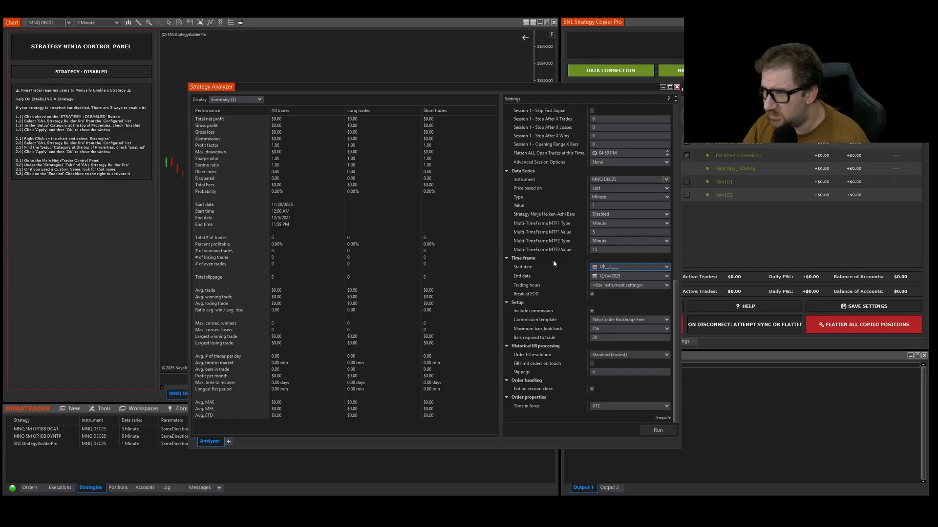
type("01/2025")
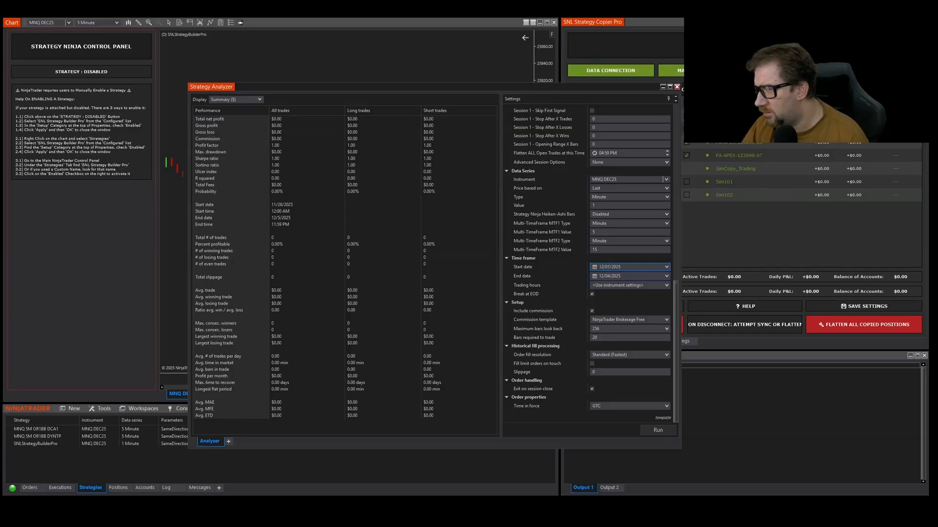
left_click(608, 276)
type("05")
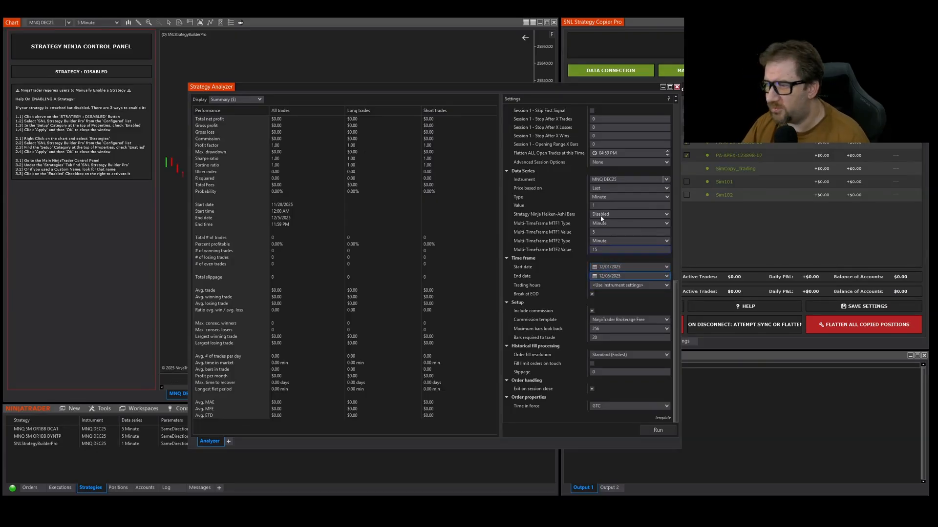
Recheck the strategy settings from beginning to end and run the backtest.
left_click_drag(677, 294, 674, 118)
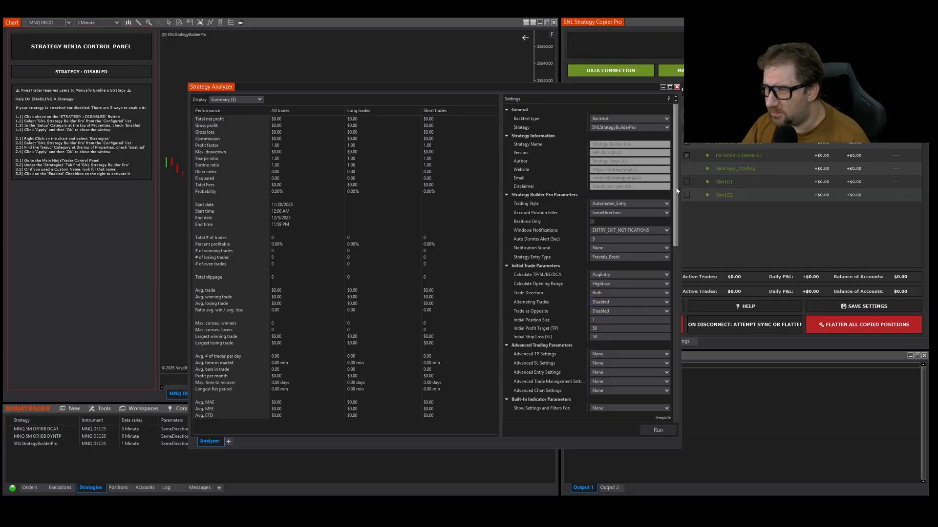
left_click_drag(678, 192, 668, 410)
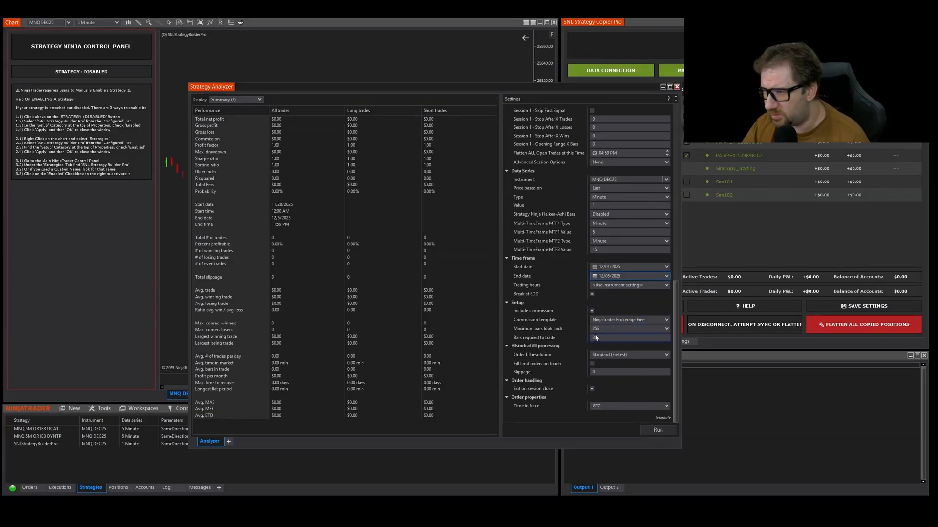
left_click(658, 430)
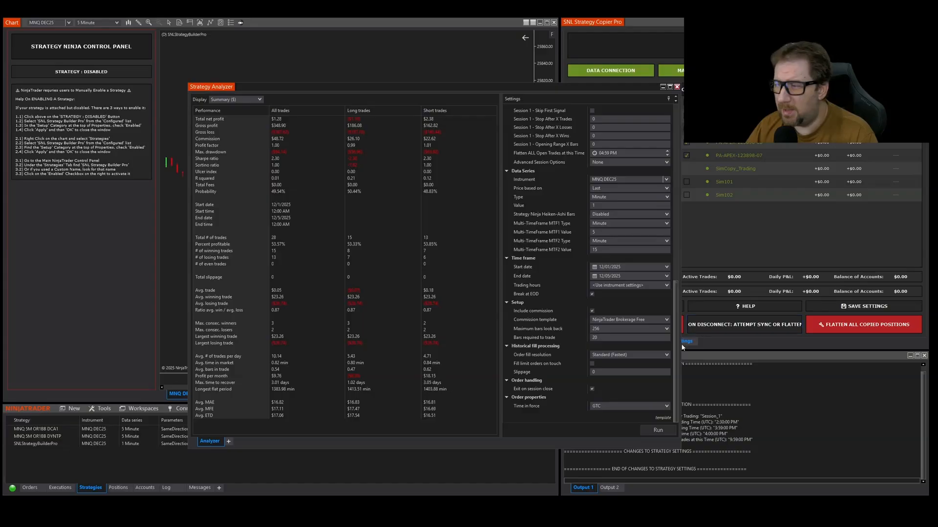
Review the built-in indicator filter options and the Advanced TP, Entry and Trade Management settings, keeping None selected.
scroll(528, 278, "up", 10)
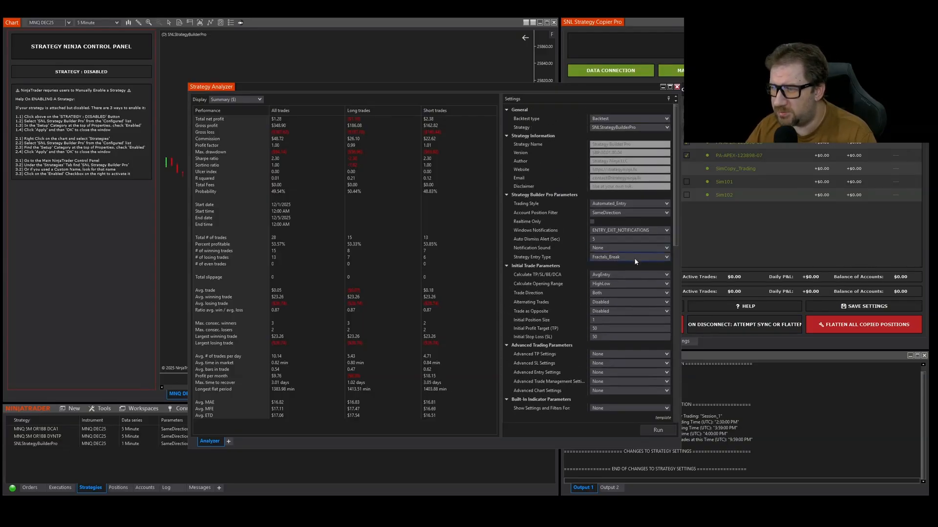
scroll(677, 237, "down", 7)
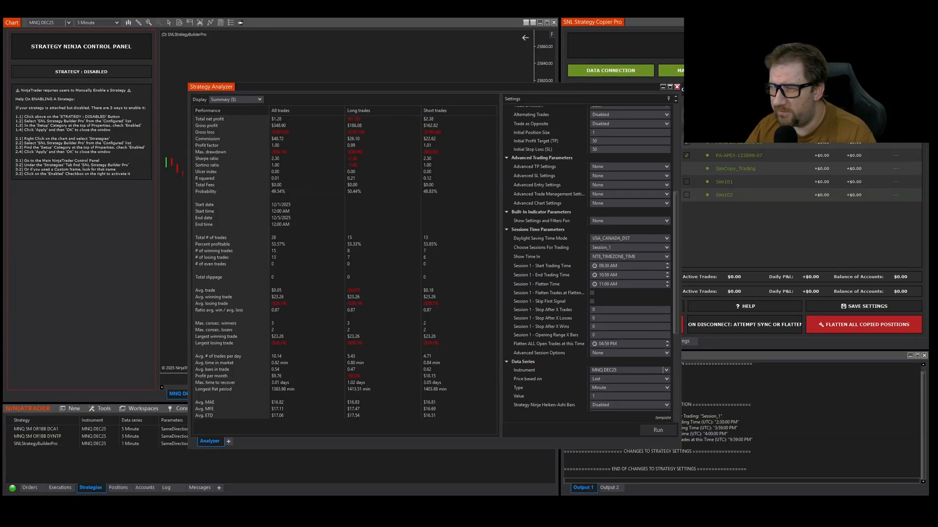
left_click(629, 221)
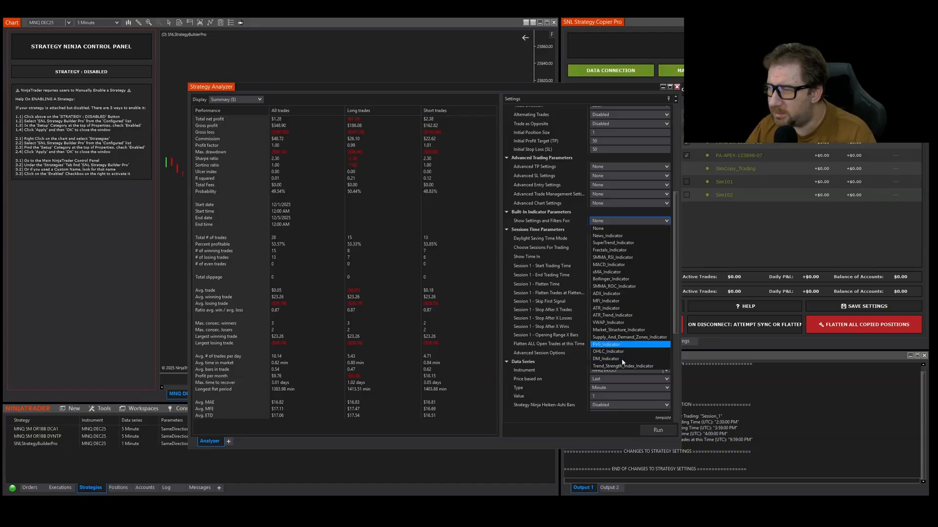
left_click(613, 217)
left_click(609, 167)
left_click(609, 170)
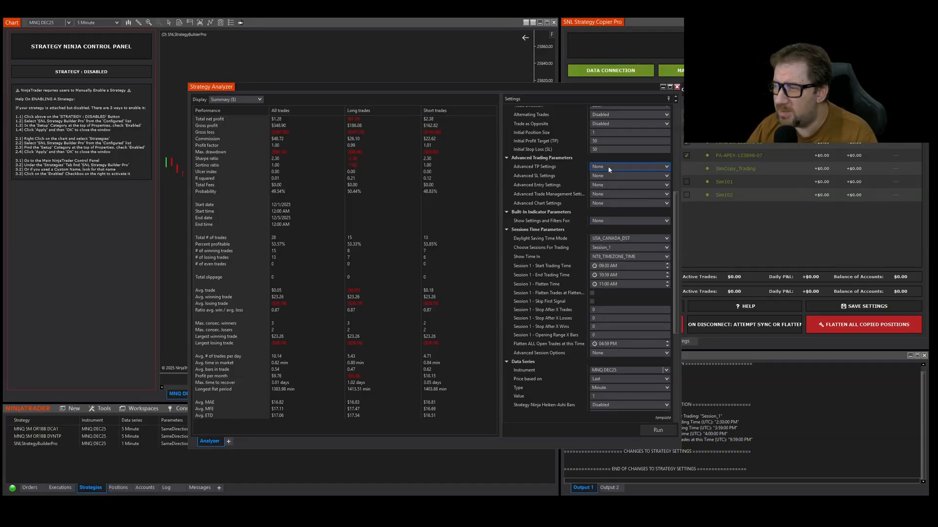
left_click(608, 186)
left_click(608, 192)
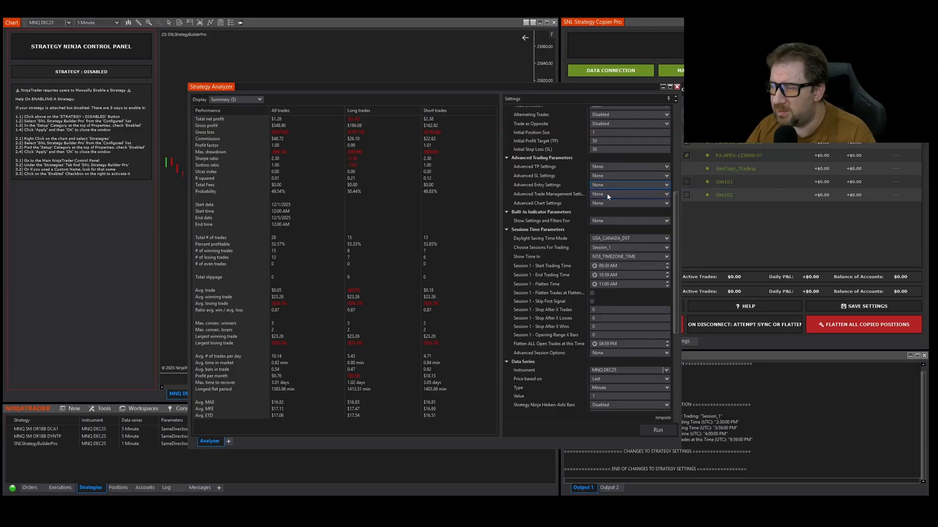
left_click(608, 194)
left_click(608, 193)
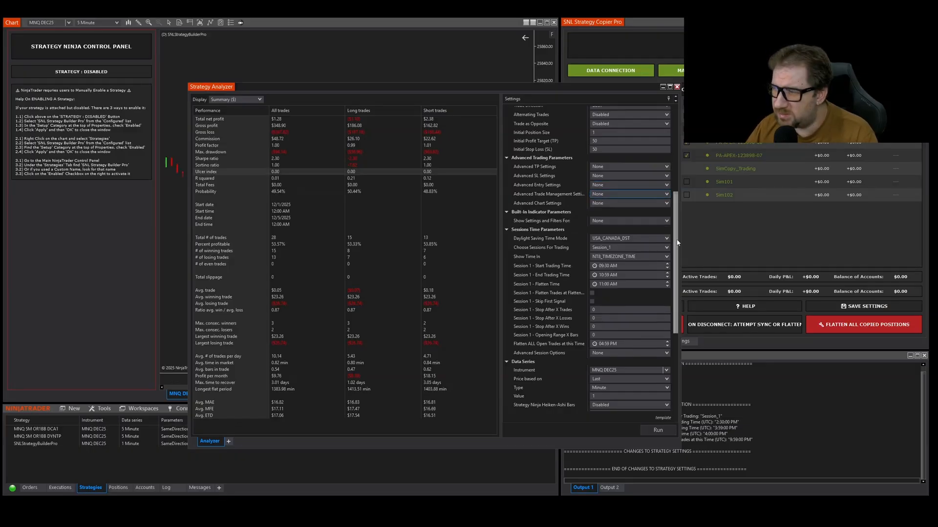
Display the backtest results as a chart and examine the entries, profit targets and stop losses on December 04, 2025.
left_click_drag(676, 234, 675, 152)
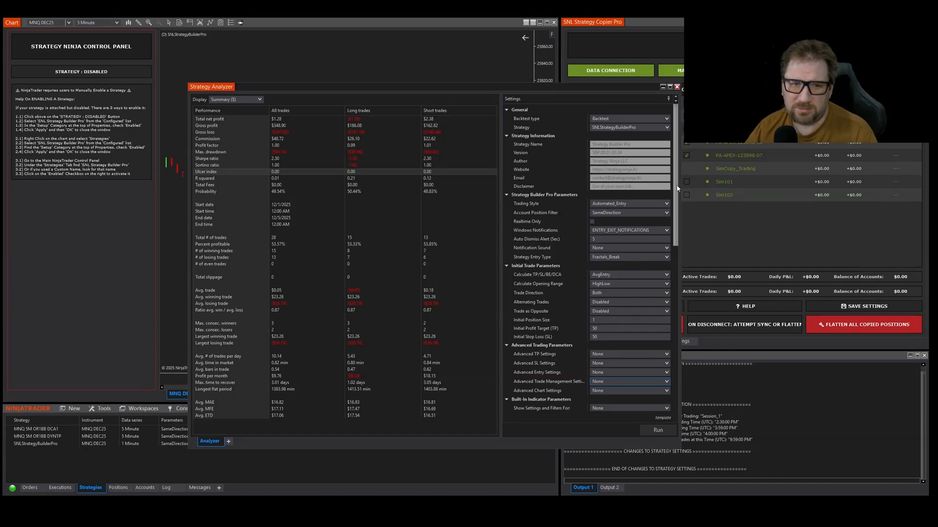
left_click_drag(678, 188, 676, 161)
left_click(220, 100)
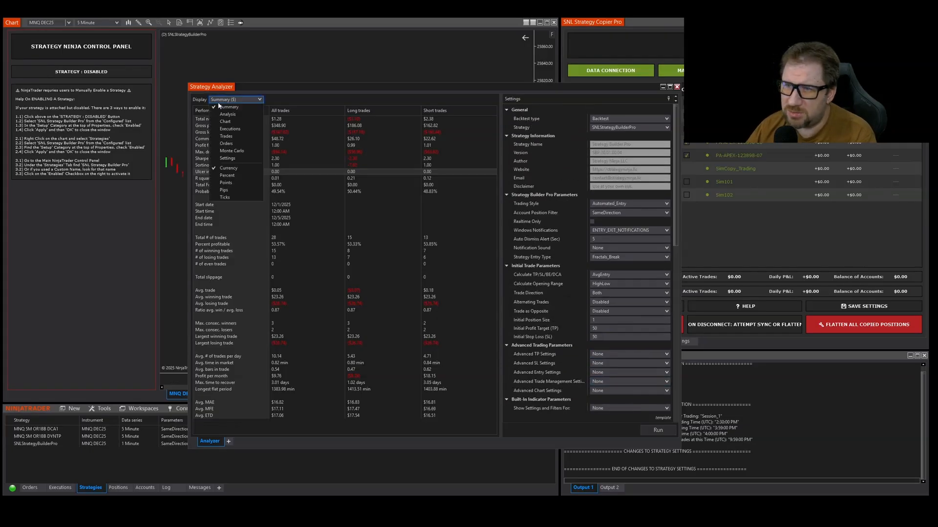
left_click(223, 122)
left_click_drag(255, 350, 464, 350)
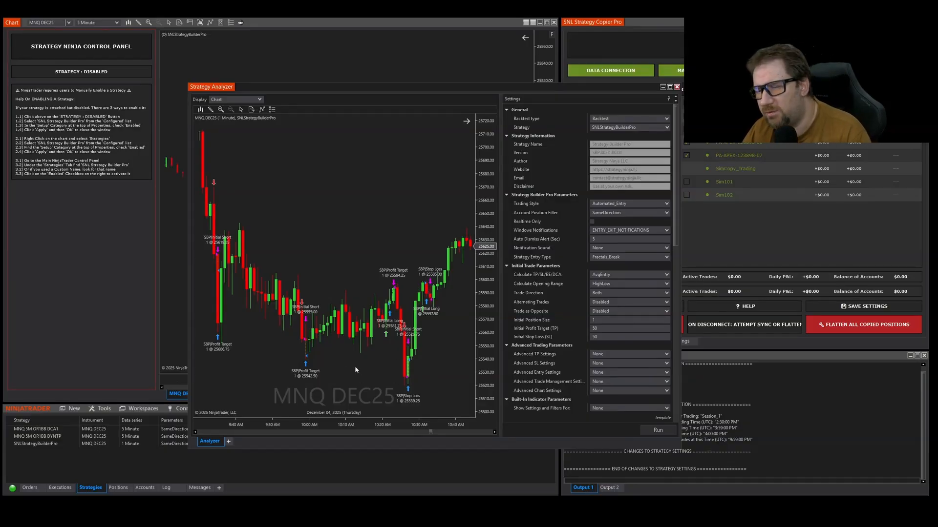
left_click_drag(362, 228, 406, 228)
left_click_drag(324, 423, 273, 423)
left_click_drag(334, 348, 273, 348)
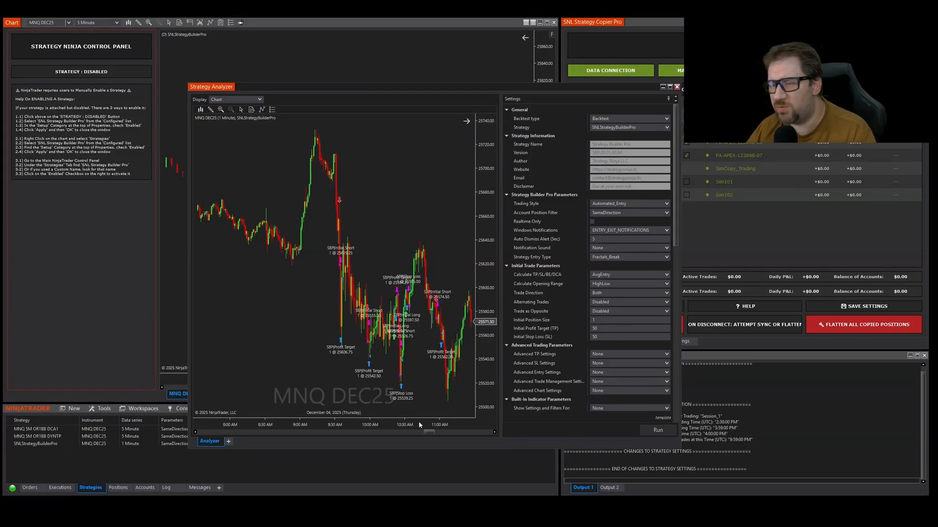
Return the results to the Summary display and review the strategy settings used for the backtest.
left_click(256, 100)
left_click(225, 174)
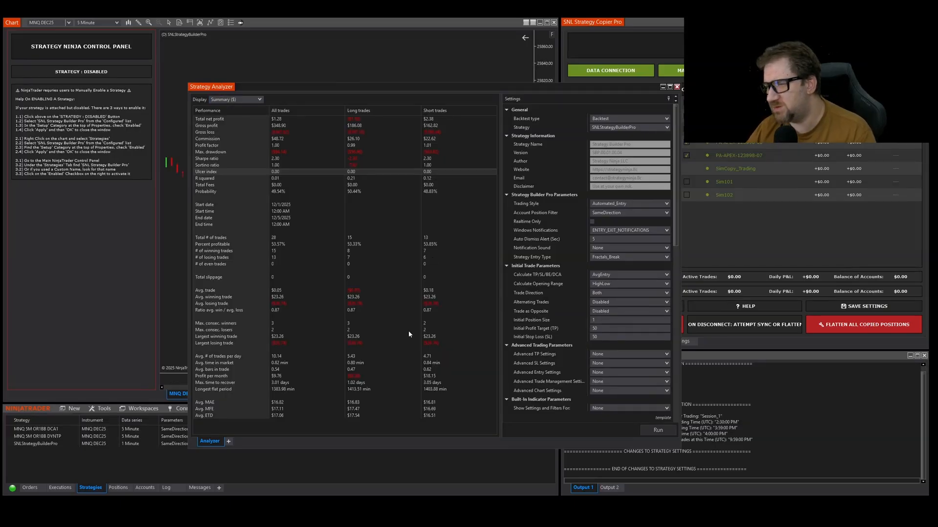
scroll(655, 292, "down", 3)
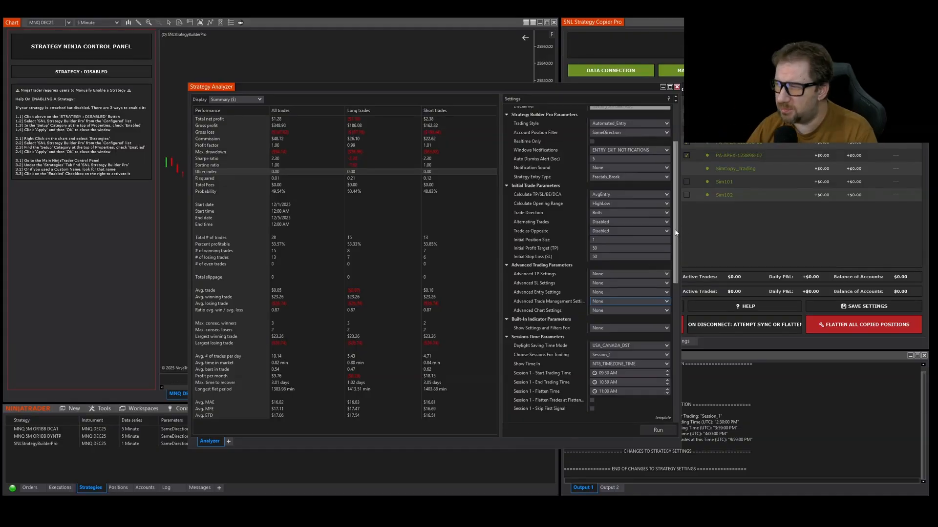
scroll(654, 318, "down", 8)
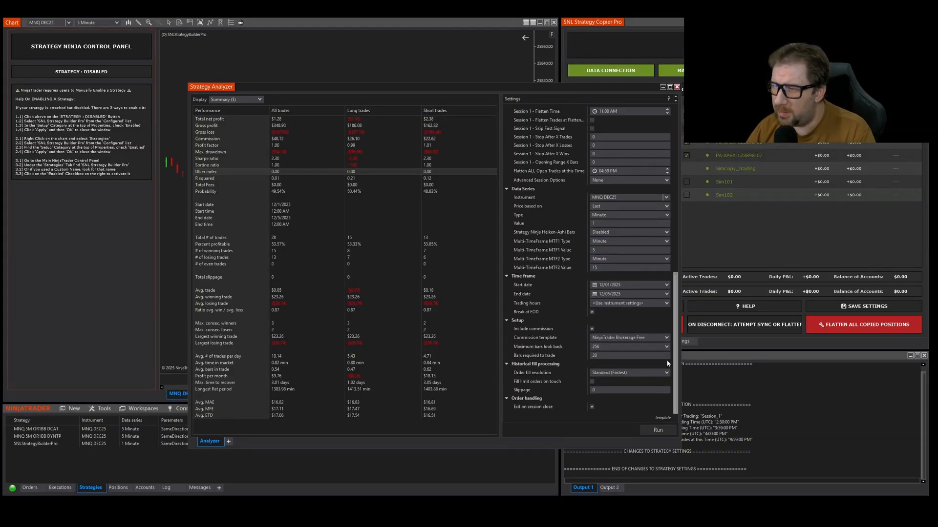
scroll(660, 335, "up", 5)
scroll(658, 324, "up", 5)
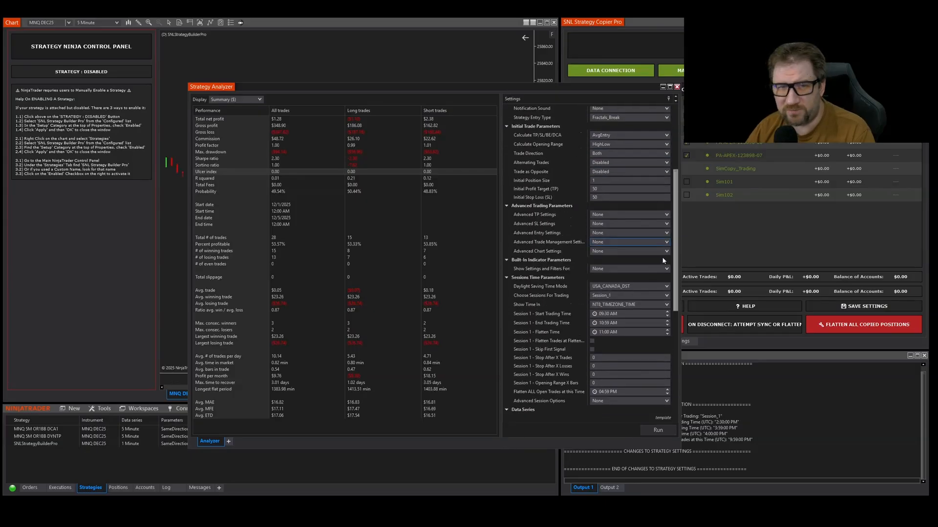
scroll(664, 262, "up", 5)
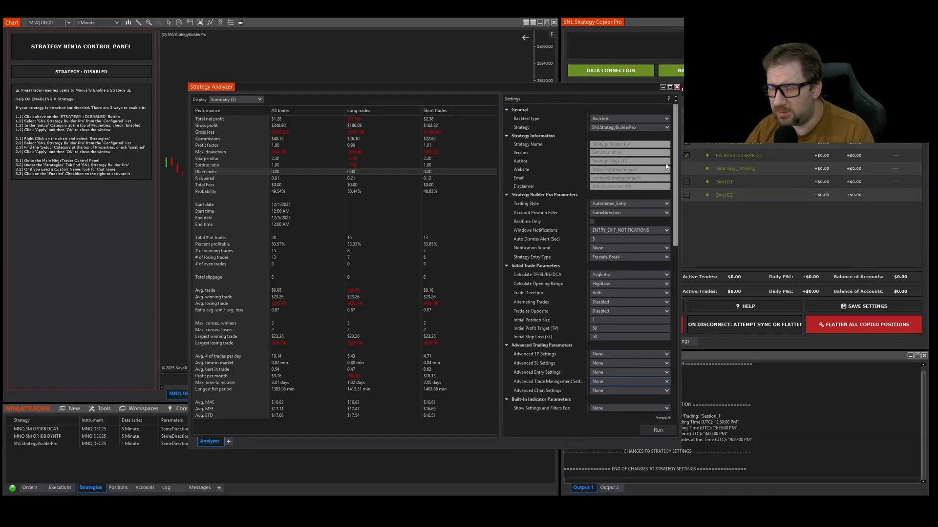
scroll(675, 214, "down", 2)
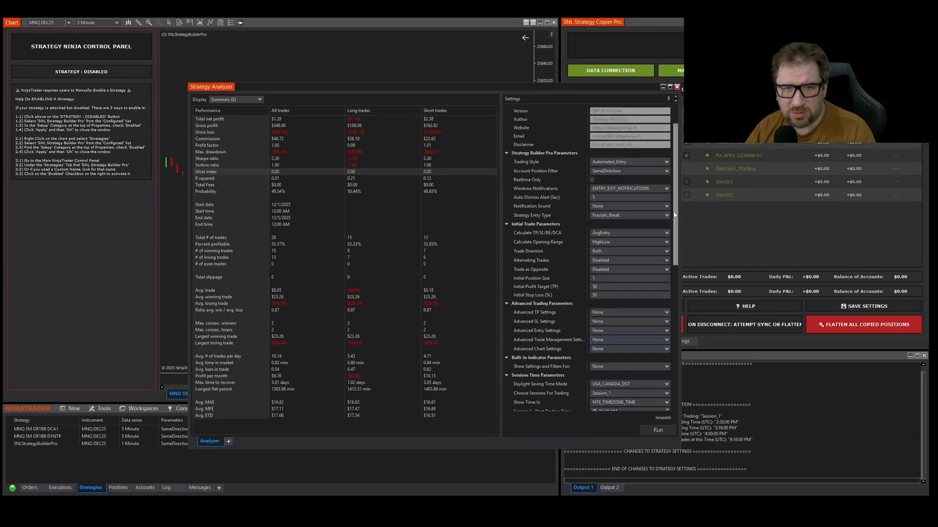
scroll(675, 215, "up", 2)
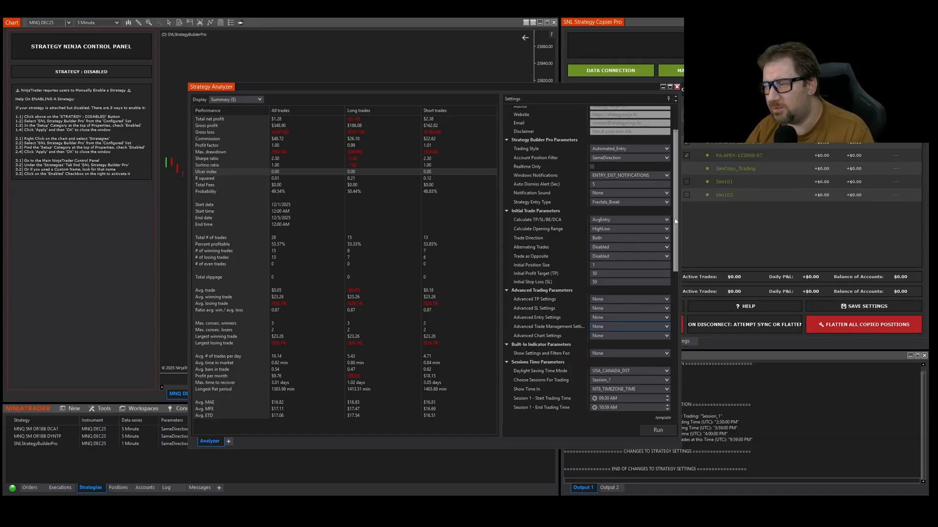